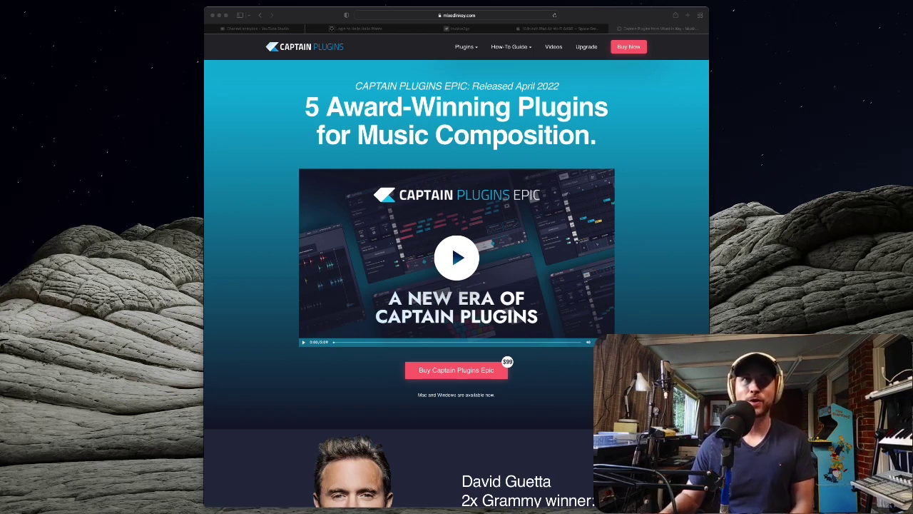
- Read through the Captain Plugins Epic product page's introduction, including its chords, melodies and bass lines sections
scroll(452, 146, down, 3)
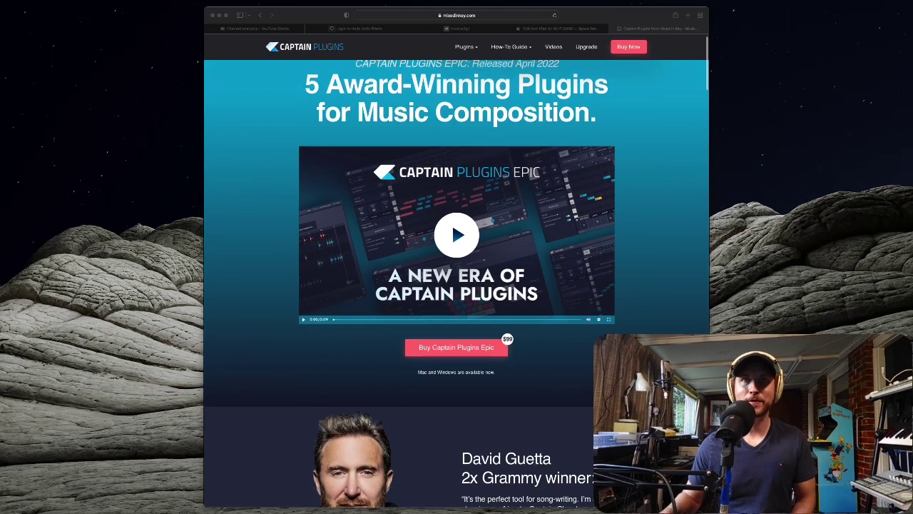
scroll(451, 146, down, 5)
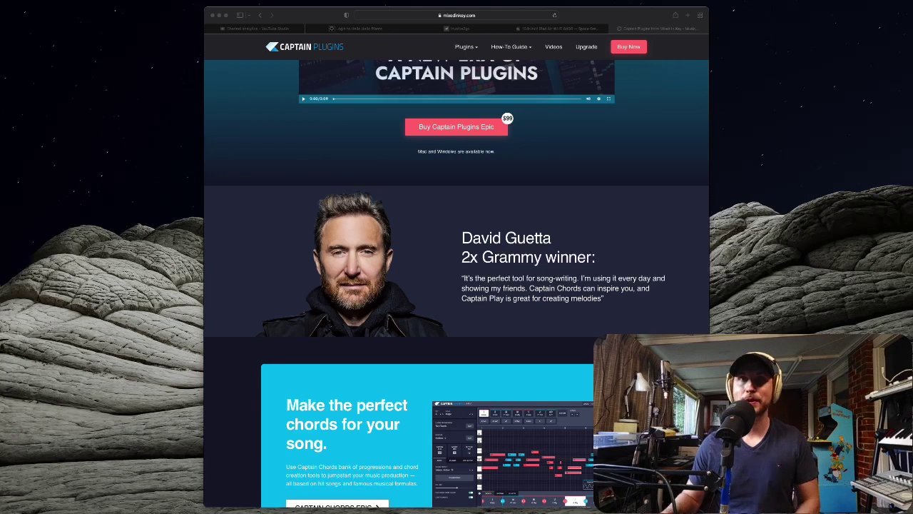
scroll(457, 286, down, 3)
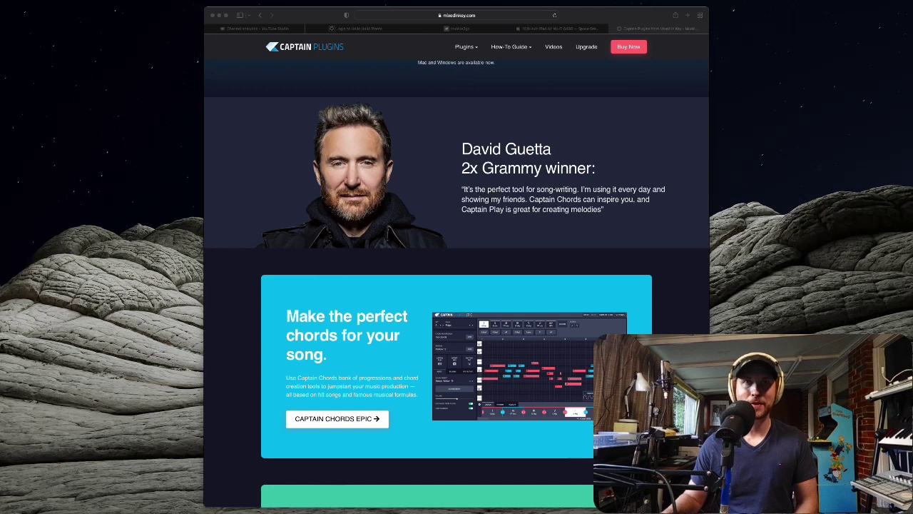
scroll(457, 284, down, 4)
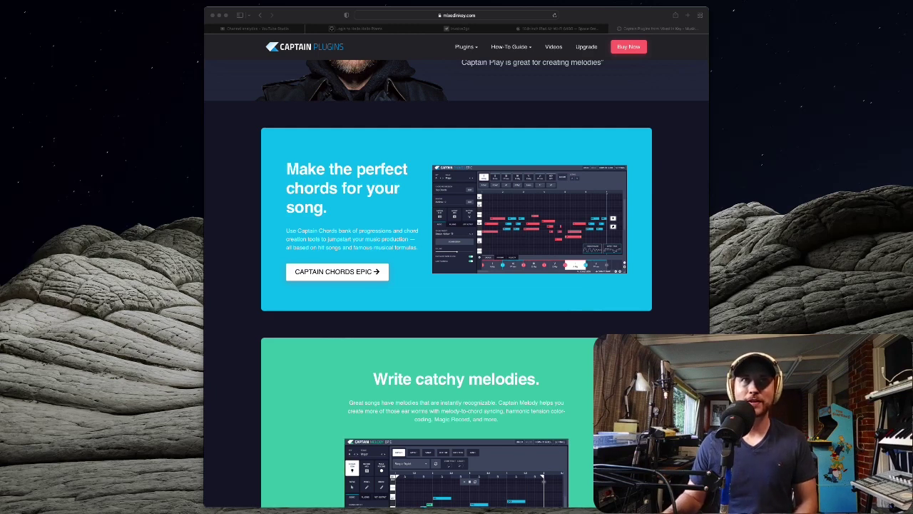
scroll(457, 285, down, 5)
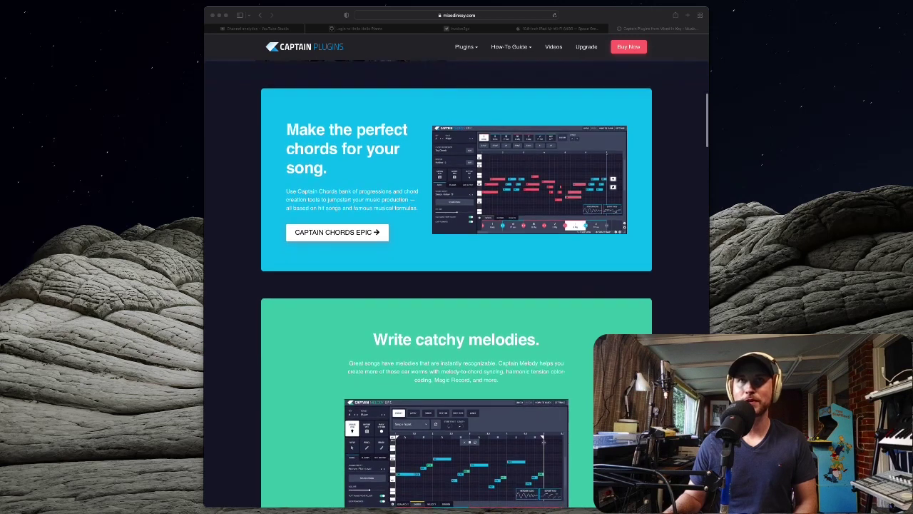
scroll(457, 286, down, 1)
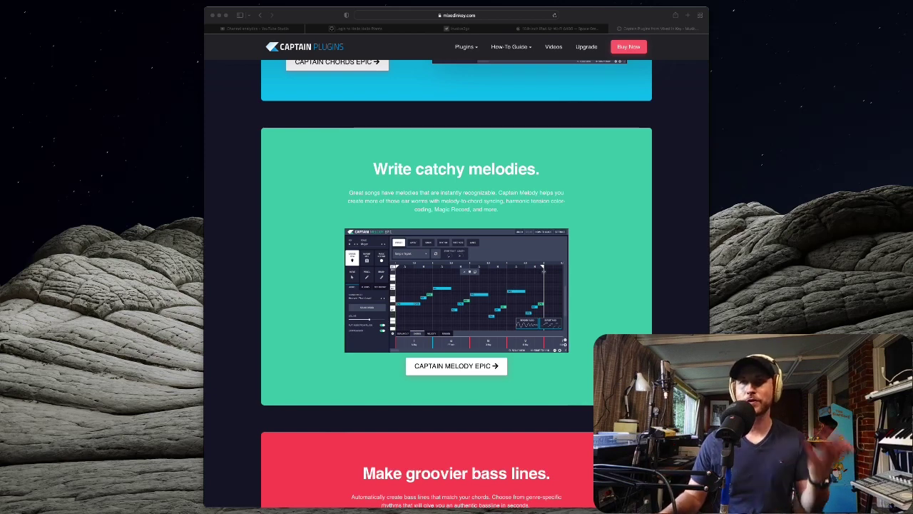
scroll(456, 285, down, 1)
scroll(456, 285, down, 5)
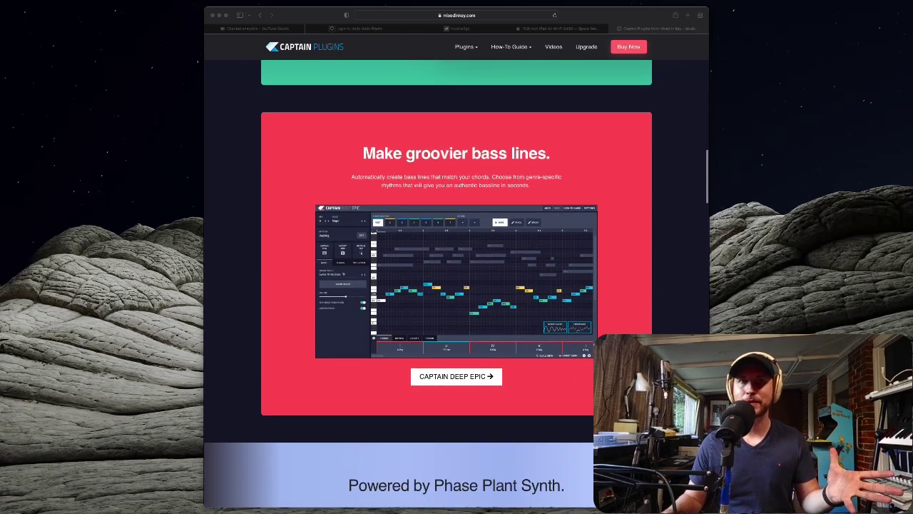
scroll(456, 285, up, 6)
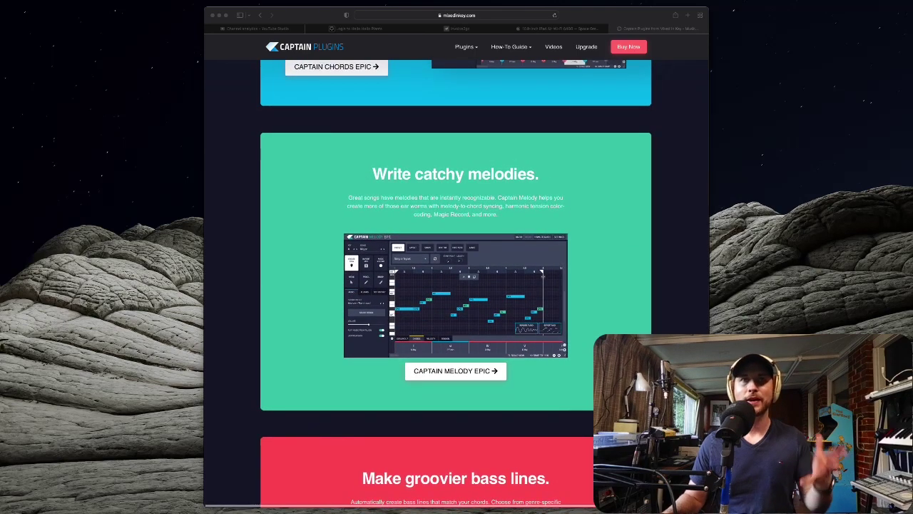
scroll(456, 286, down, 3)
scroll(457, 285, down, 9)
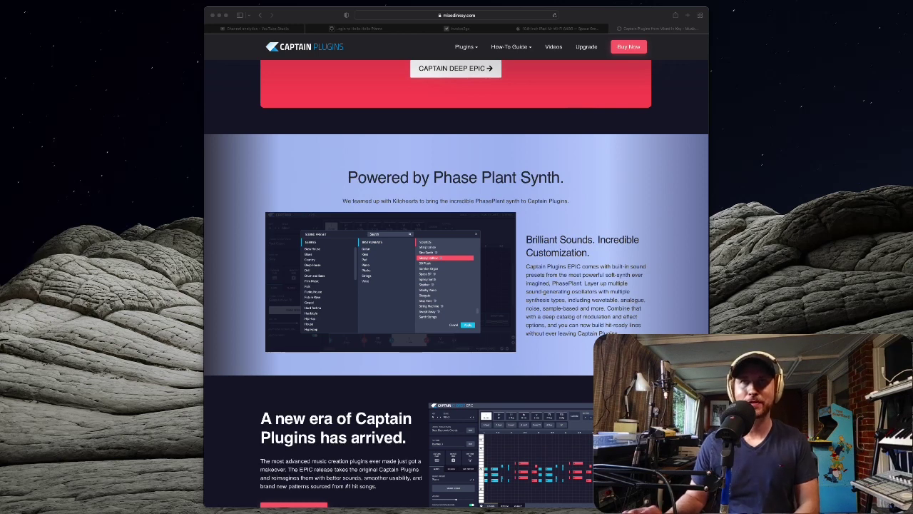
- Review the Phase Plant Synth and new release sections, along with the artist quotes and press reviews
scroll(457, 286, down, 3)
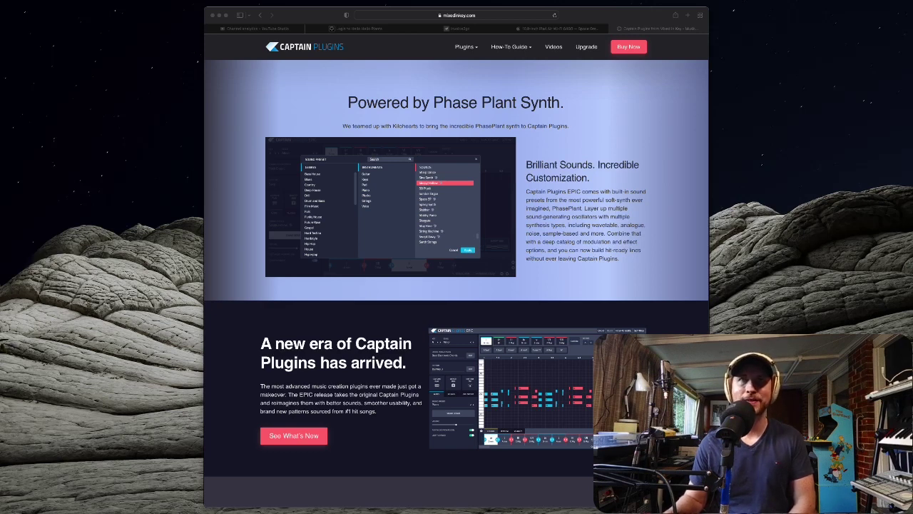
scroll(457, 279, down, 3)
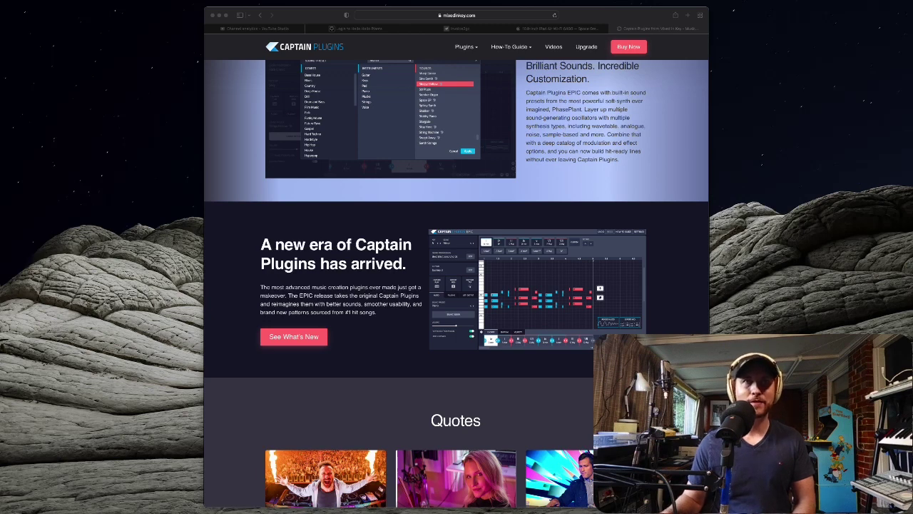
scroll(457, 284, down, 3)
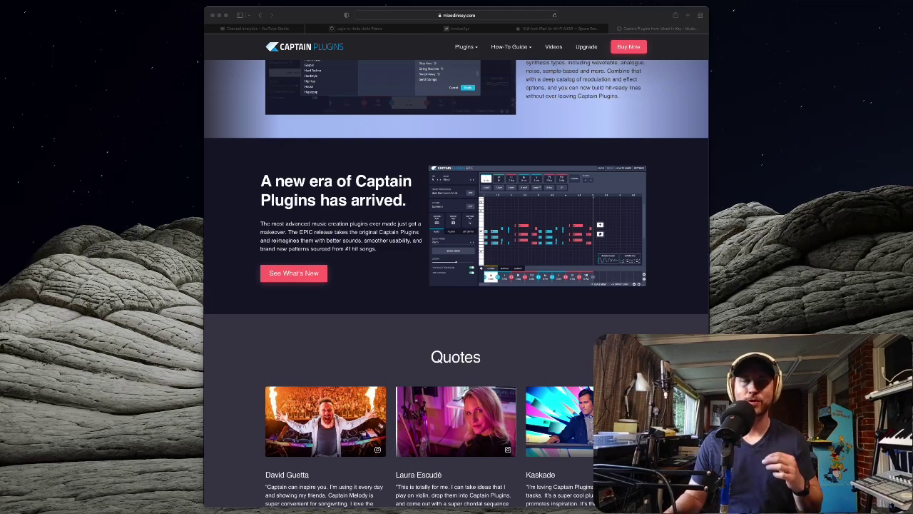
scroll(456, 285, down, 5)
scroll(456, 286, down, 10)
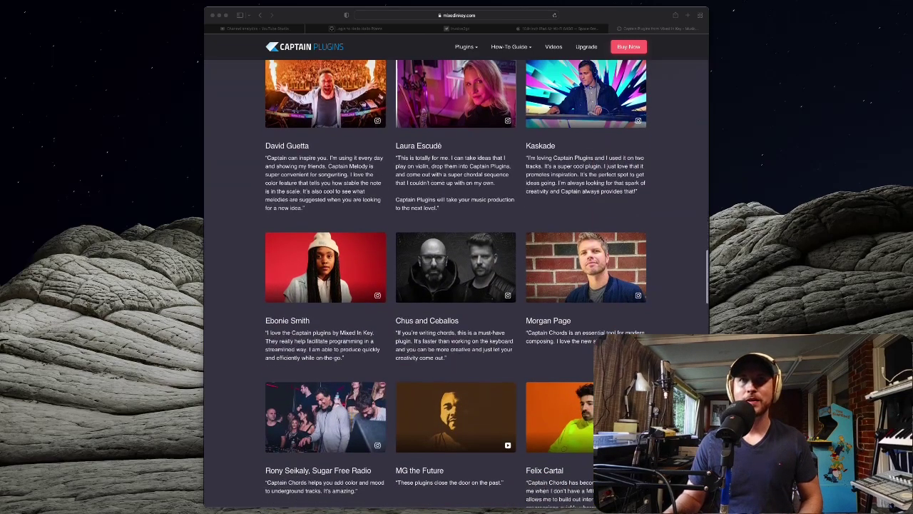
scroll(456, 285, down, 10)
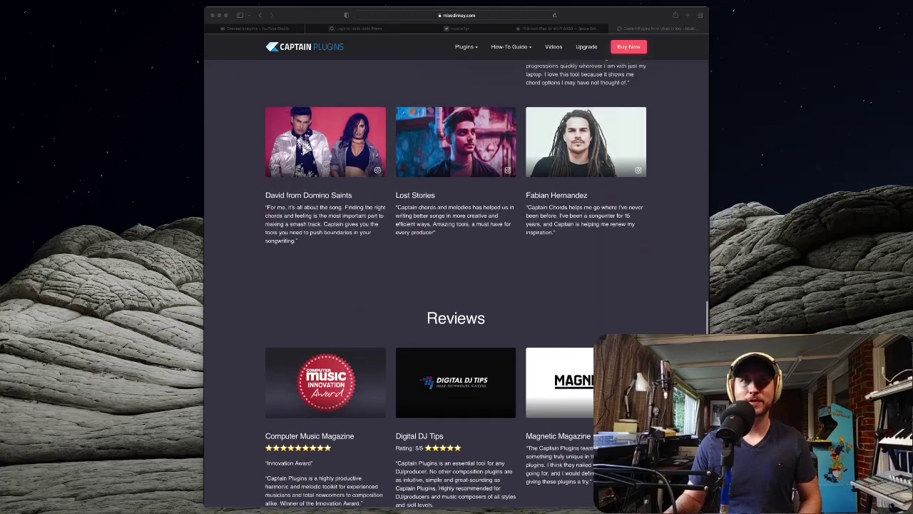
- Compare the prices and features of the Captain Plugins and Producer Collection packages, and check the DAW support question
scroll(456, 285, down, 2)
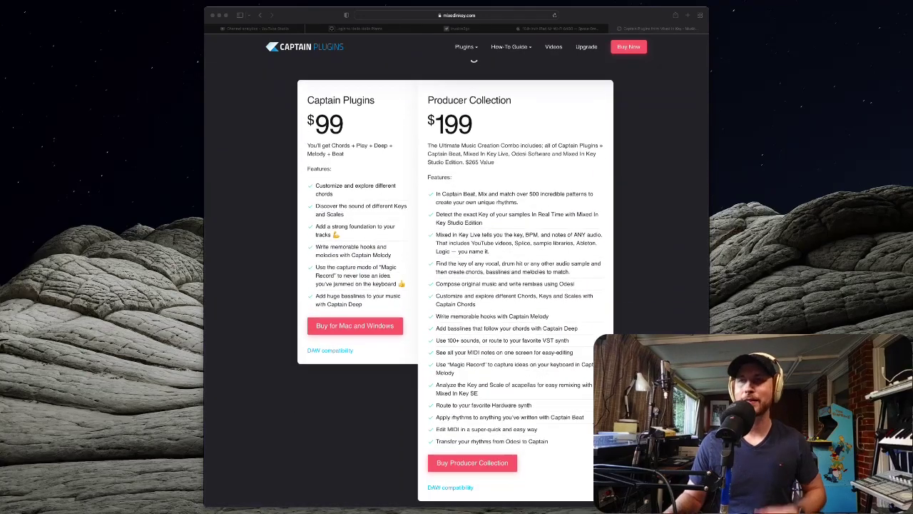
scroll(457, 285, up, 3)
scroll(456, 285, down, 1)
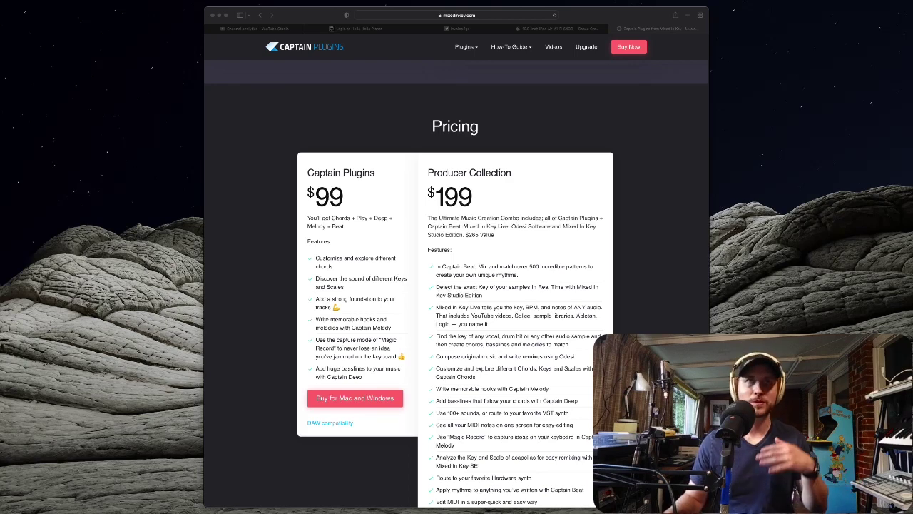
scroll(455, 286, down, 5)
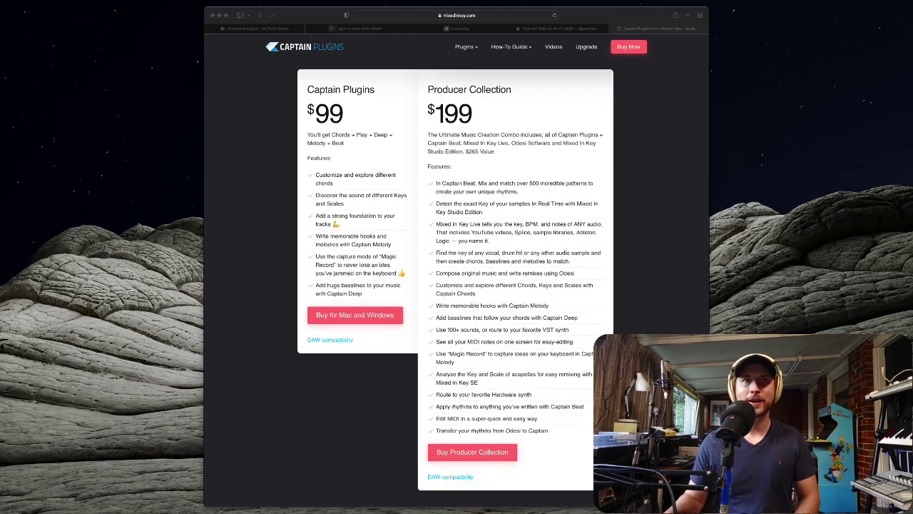
scroll(456, 286, up, 1)
scroll(455, 286, down, 5)
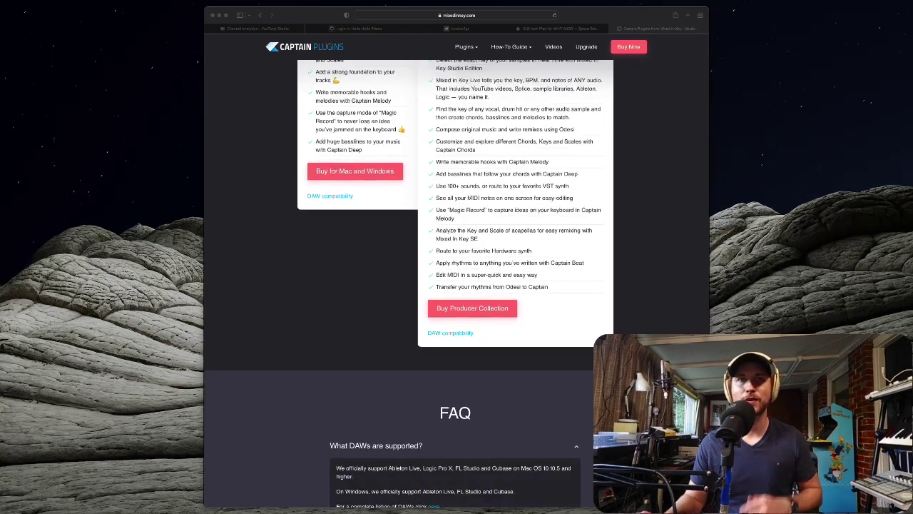
scroll(455, 285, up, 5)
scroll(455, 286, up, 20)
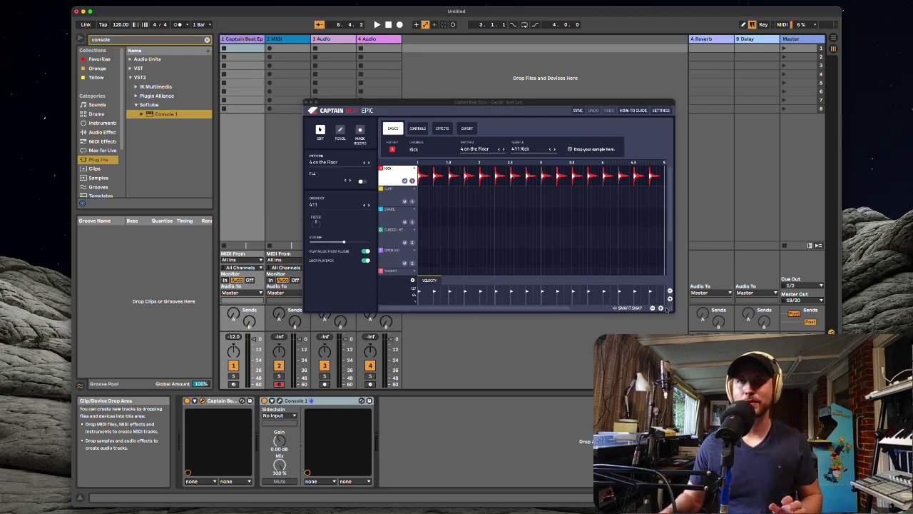
- Switch to Ableton Live, enlarge the Captain Beat Epic window slightly, and advance the kick's rhythm to Anticipation 121 during playback
mouse_move(674, 311)
mouse_down()
mouse_move(749, 343)
mouse_move(683, 306)
mouse_up()
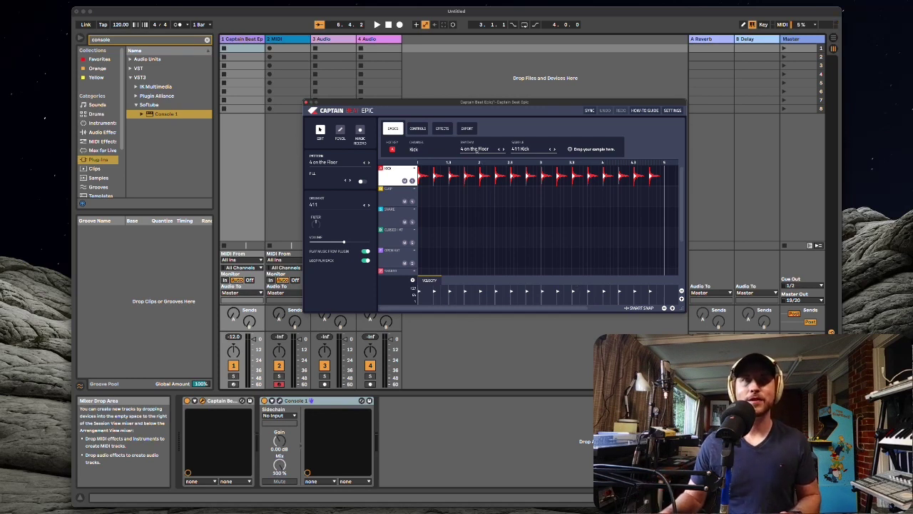
key(space)
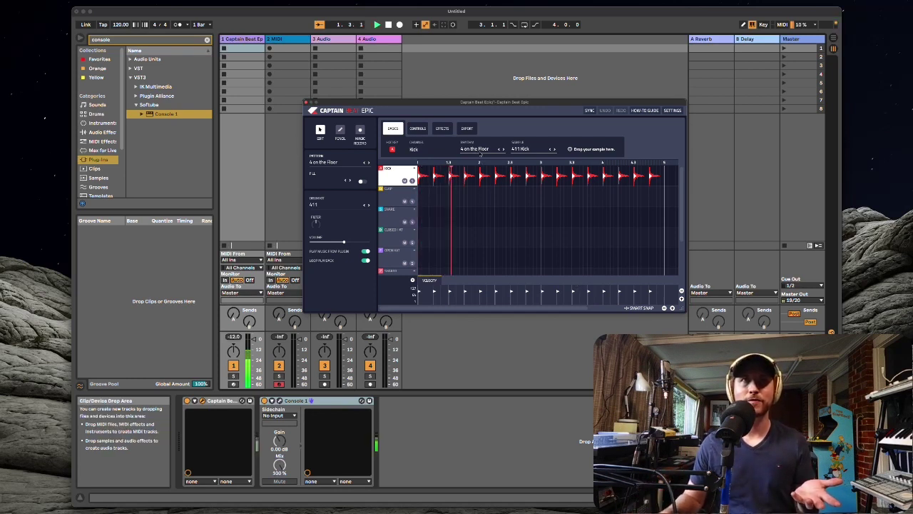
click(503, 149)
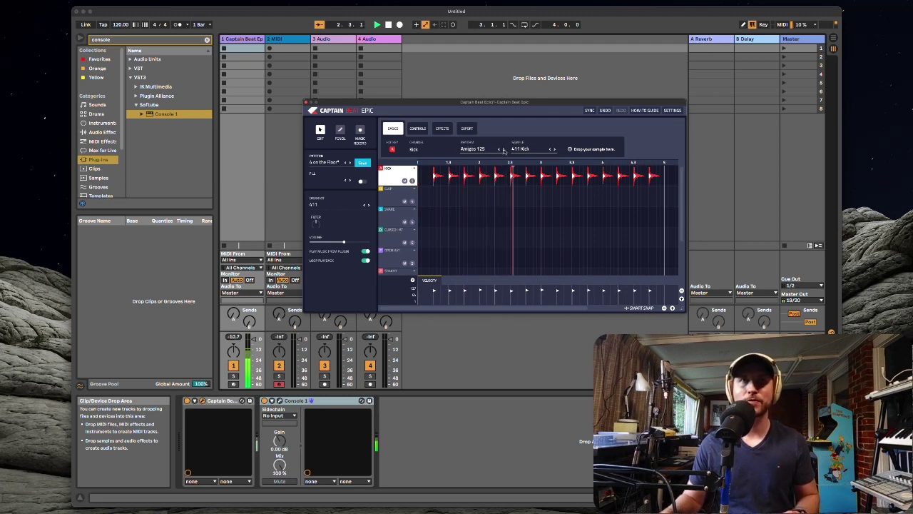
- Load the Dj Shhhh 100 rhythm from Pop Styles > Neo Soul onto the kick channel and play it back
click(481, 150)
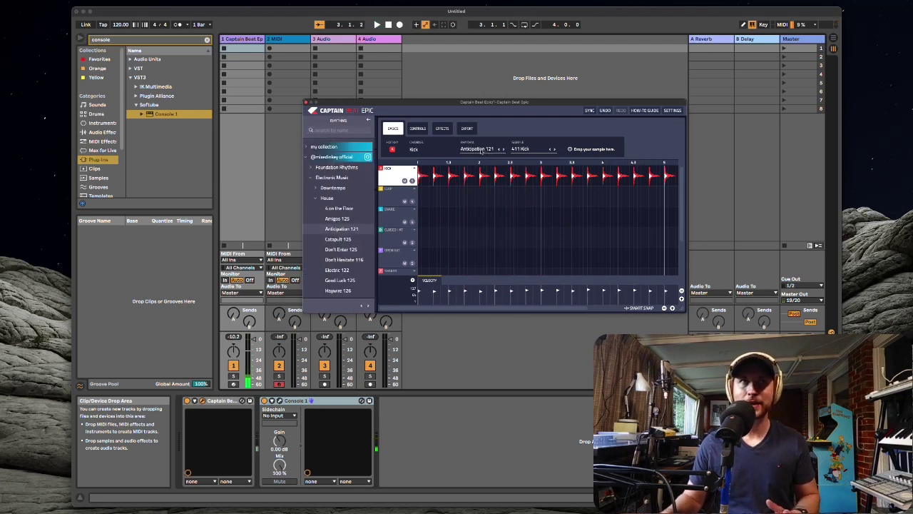
click(327, 198)
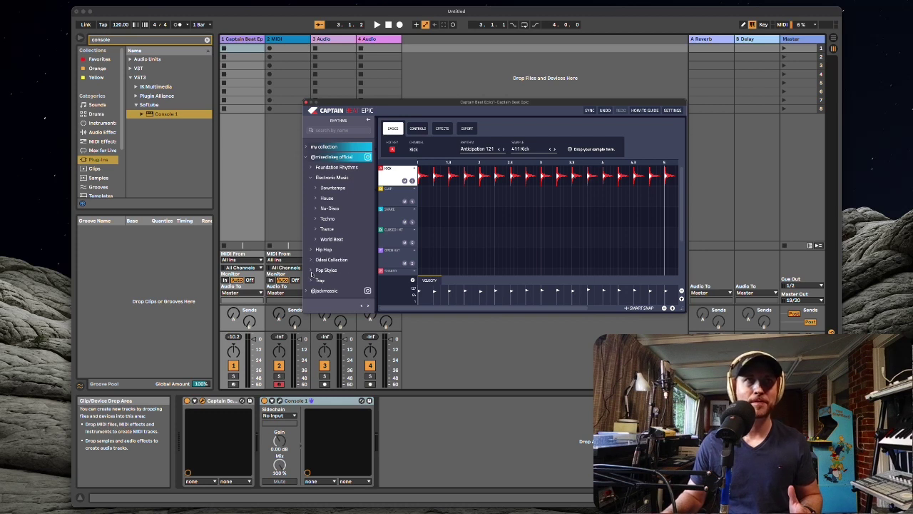
click(312, 271)
scroll(336, 228, down, 2)
click(329, 217)
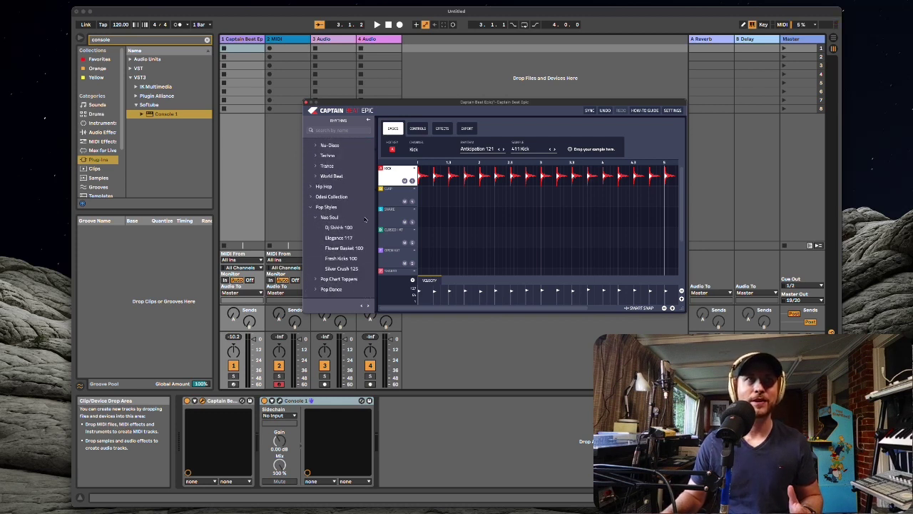
click(340, 227)
key(space)
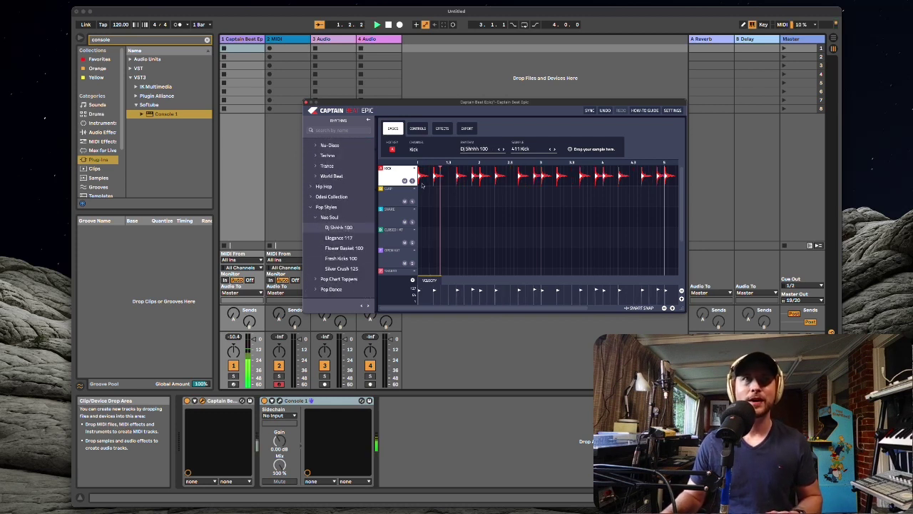
- Select the Closed Hat channel and load the full Dubstepton 90 drum pattern from the South America folder
click(392, 187)
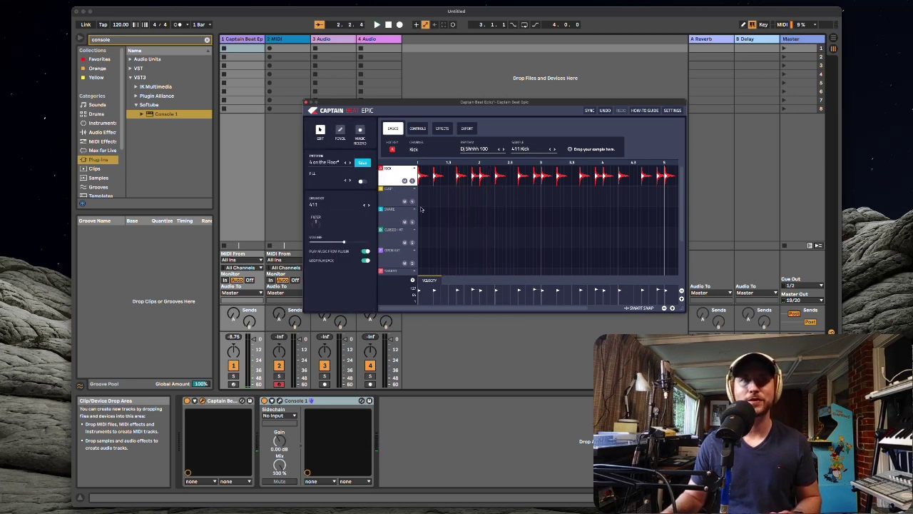
click(390, 258)
click(394, 232)
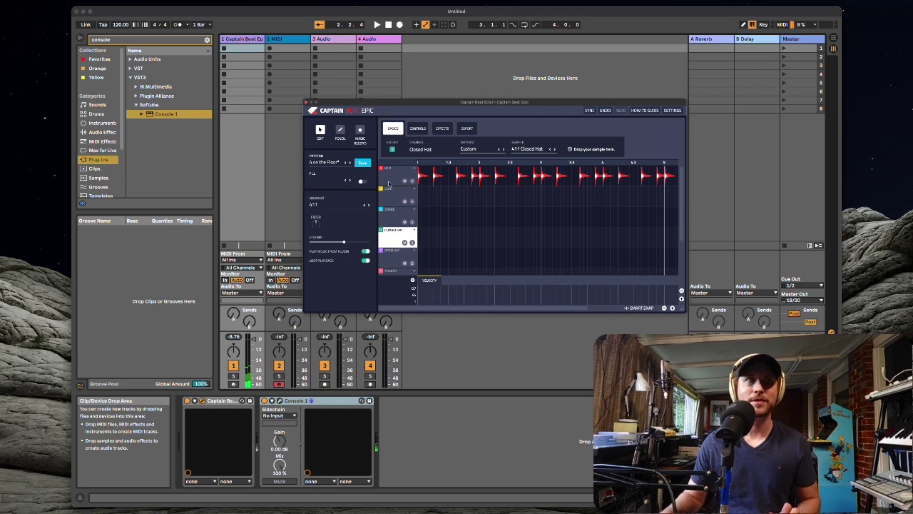
click(329, 159)
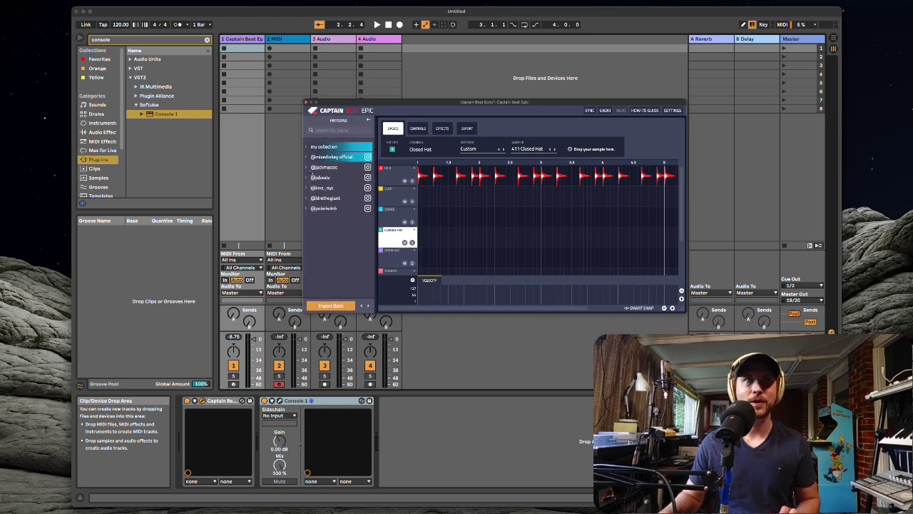
click(307, 167)
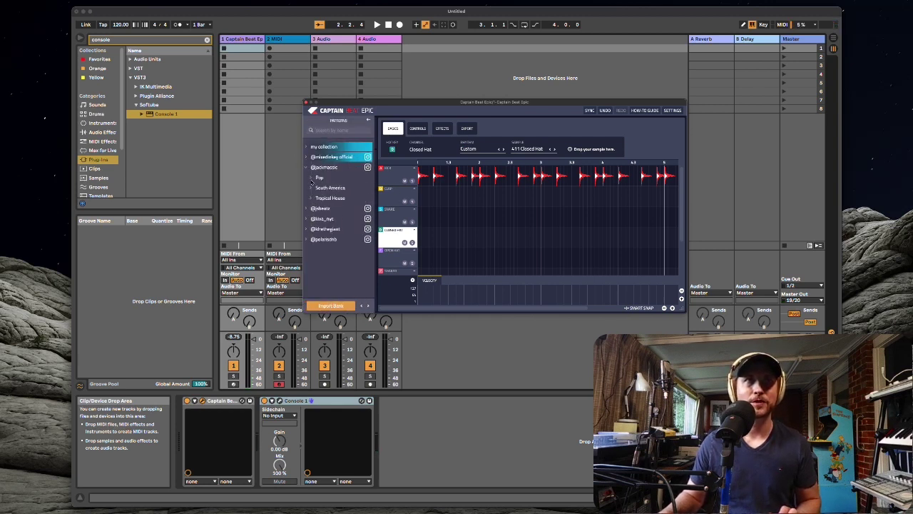
click(312, 188)
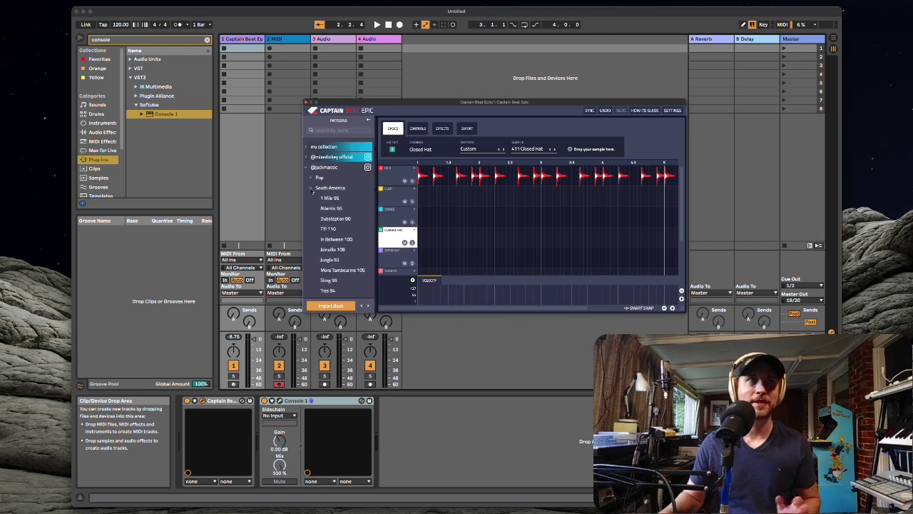
click(333, 220)
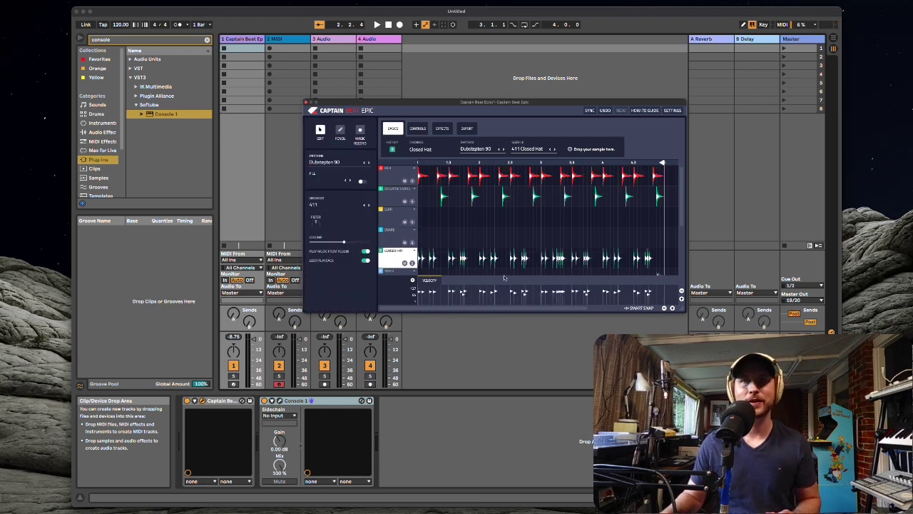
- Play the drum beat and advance the full pattern through FYI 110 to In Between 100
key(space)
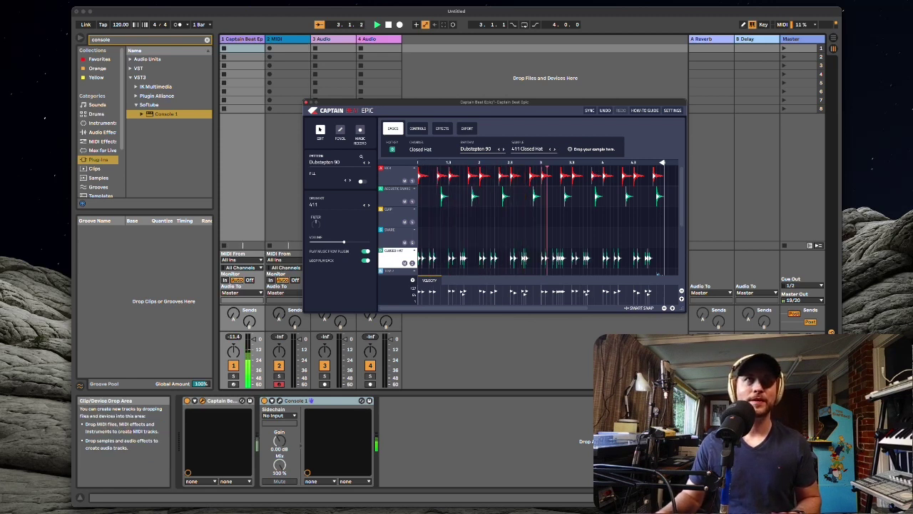
click(369, 162)
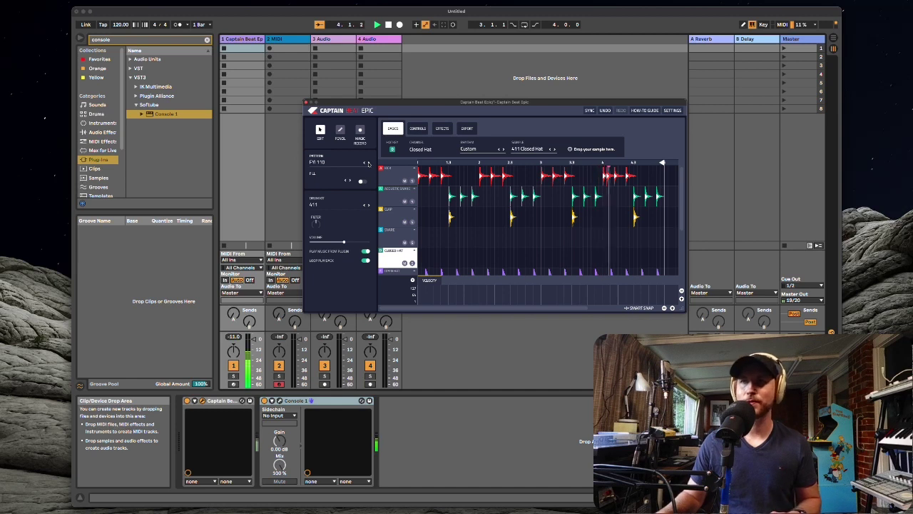
click(368, 163)
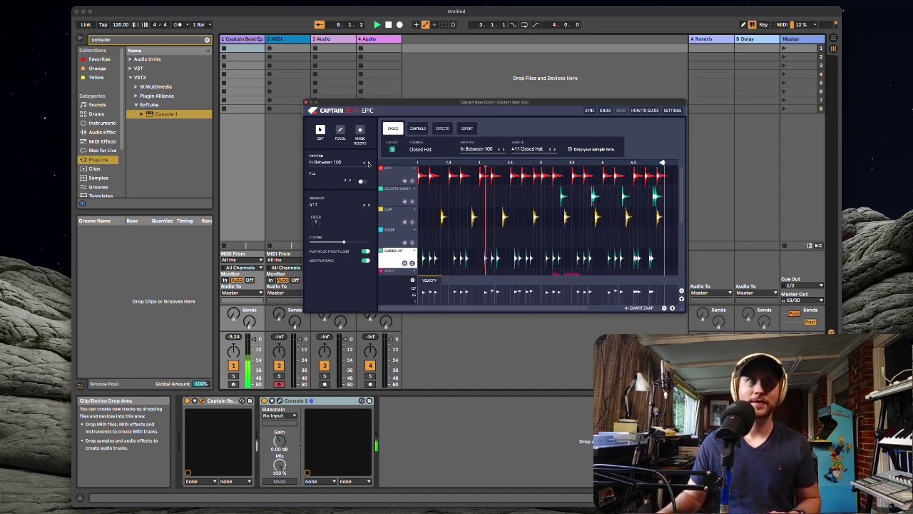
- Advance the full drum pattern to Joinville 108 and select the Acoustic Snare channel
click(369, 162)
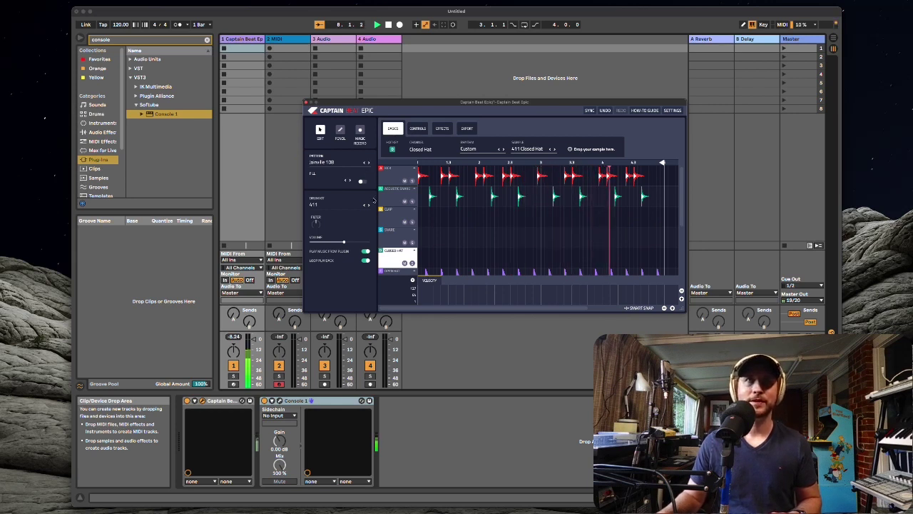
click(405, 200)
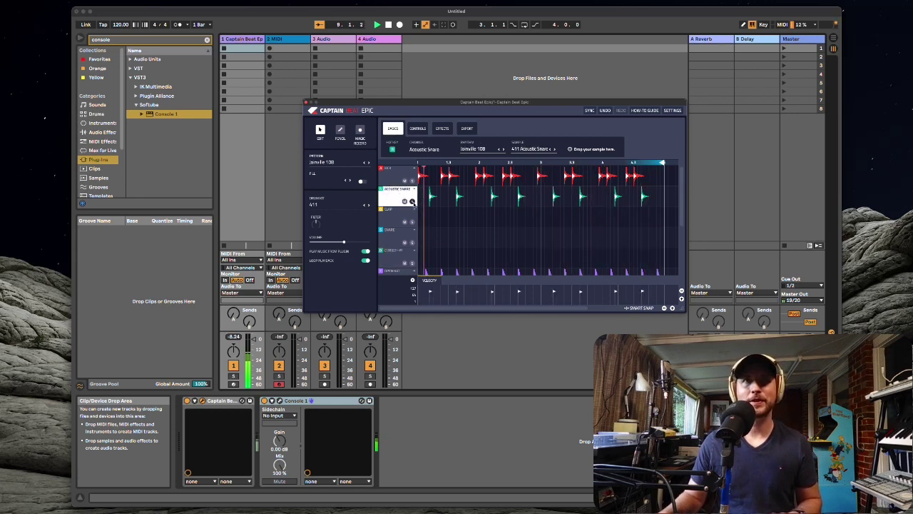
scroll(412, 214, down, 3)
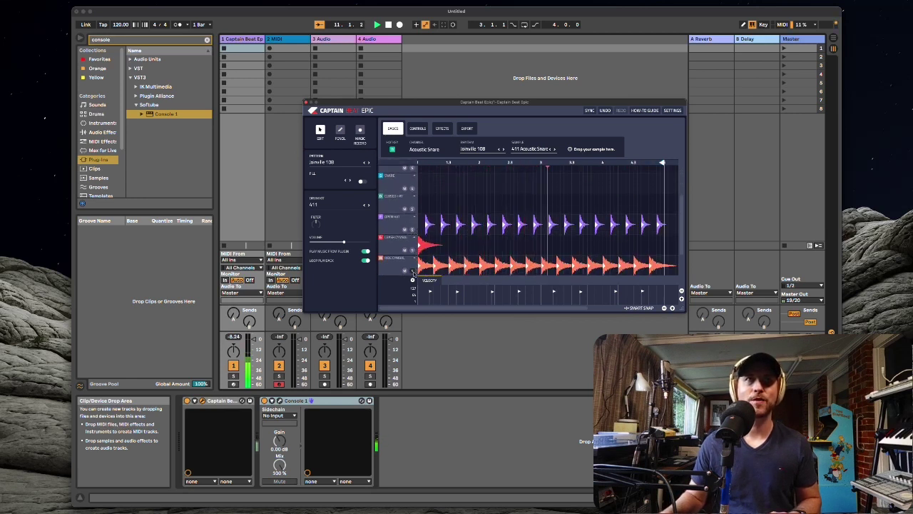
- Select the Ride Cymbal channel, change its sample to 909 Ride Cymbal, and briefly replay the beat
click(408, 263)
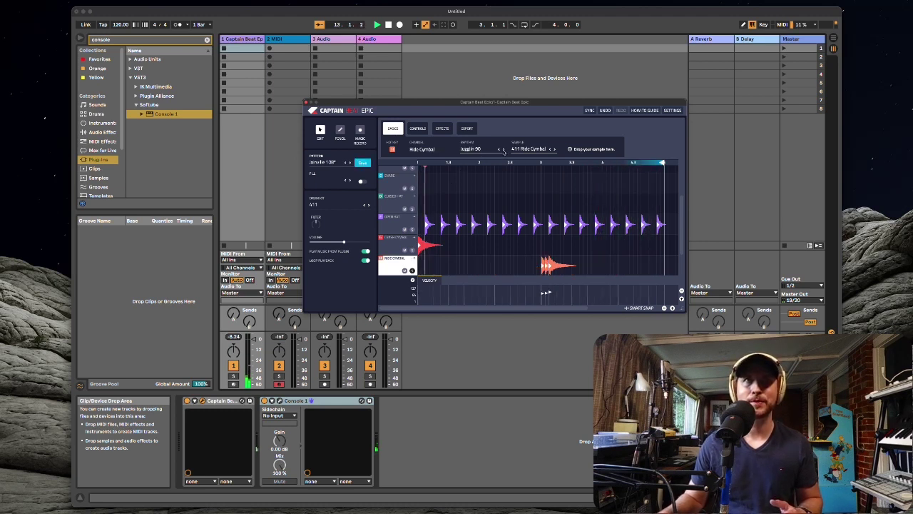
click(555, 150)
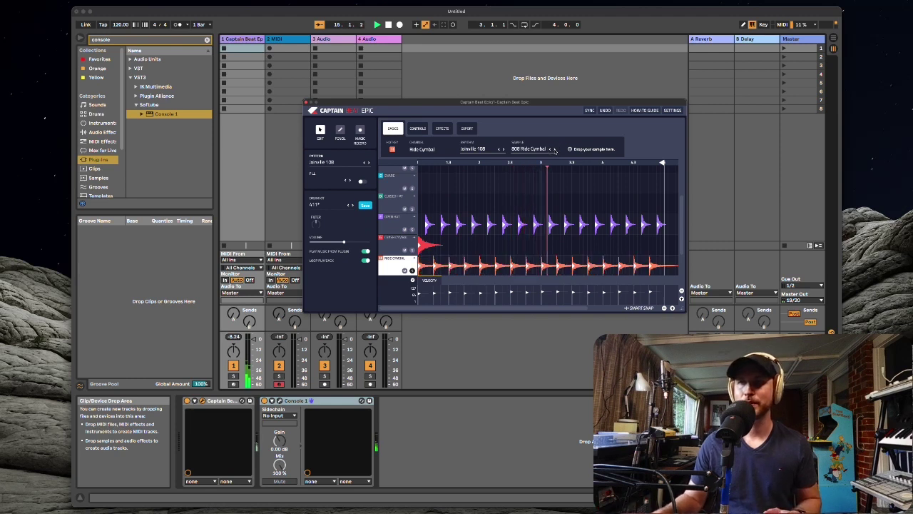
click(555, 150)
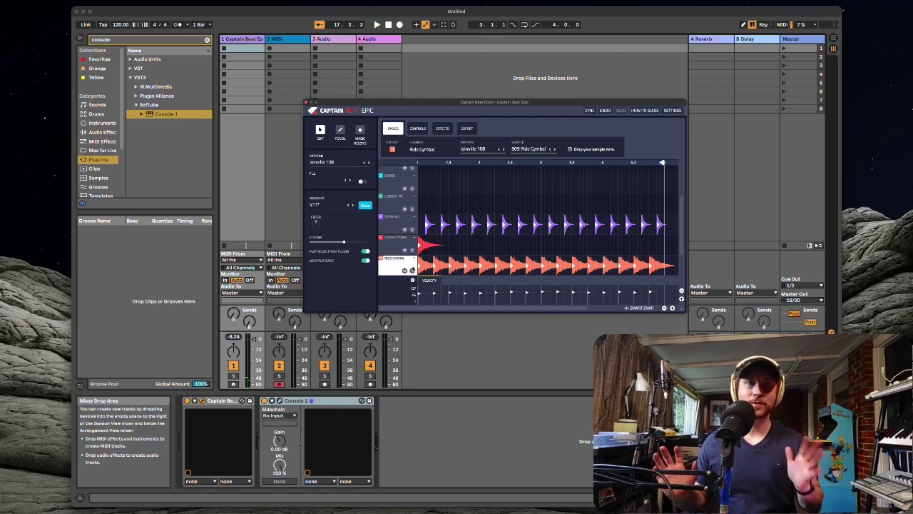
key(space)
key(space)
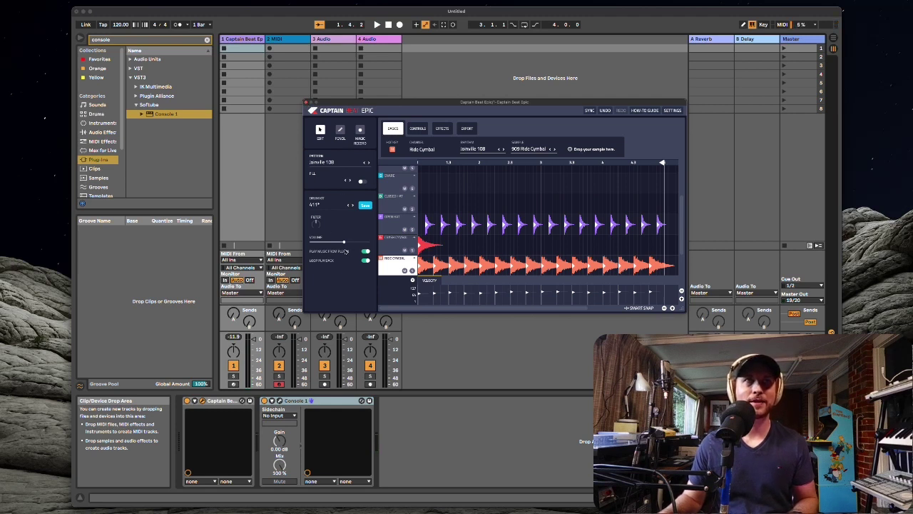
- Try the drum kit filter, look over the ride cymbal's controls, and raise and lower its Hall reverb during playback
mouse_move(316, 222)
mouse_down()
mouse_move(318, 244)
mouse_move(317, 207)
mouse_move(318, 227)
mouse_up()
click(417, 128)
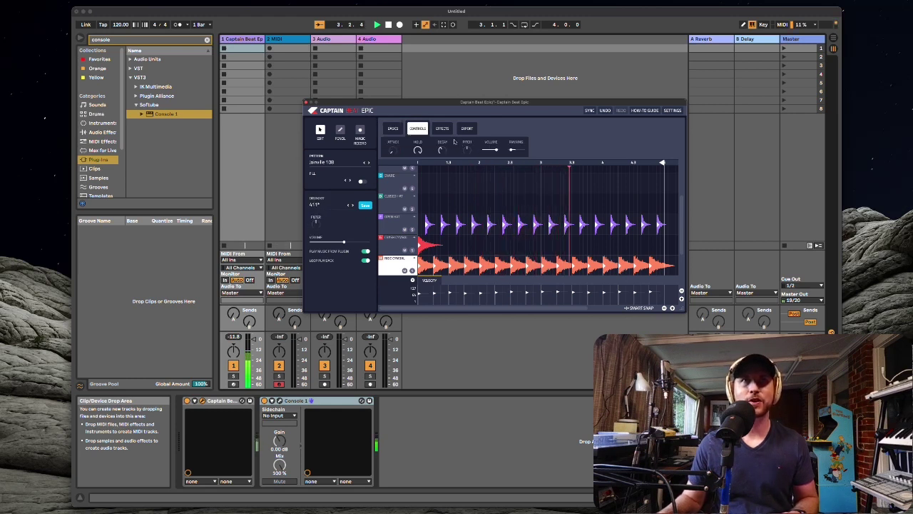
click(442, 128)
drag(421, 152, 448, 152)
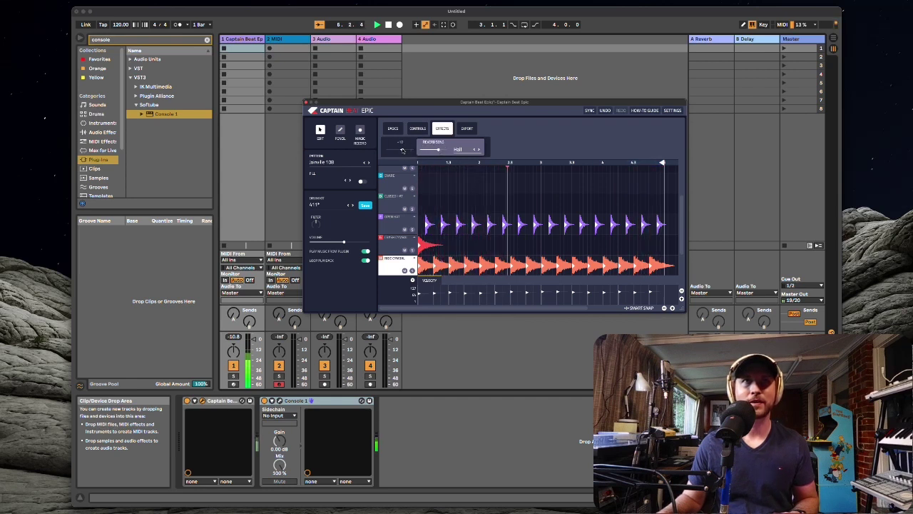
drag(438, 152, 419, 150)
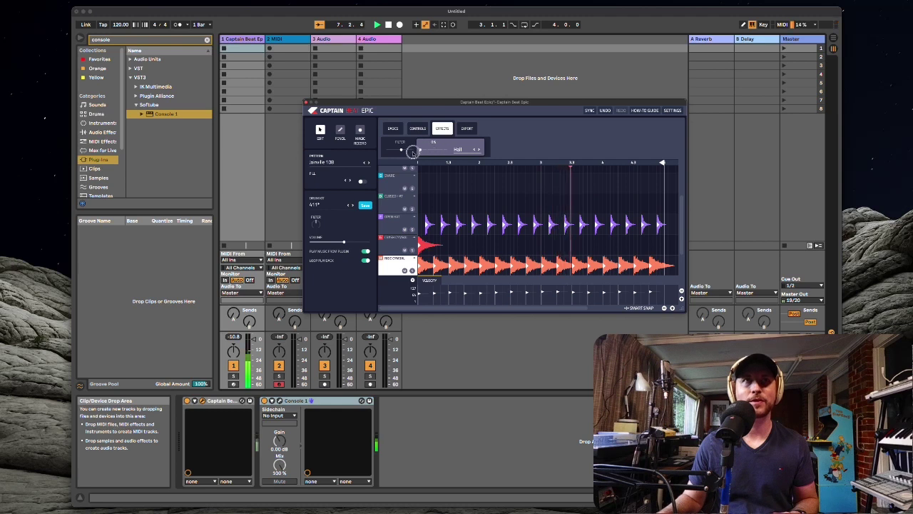
- View the audio and MIDI export options and return to the ride cymbal's basic settings
click(468, 130)
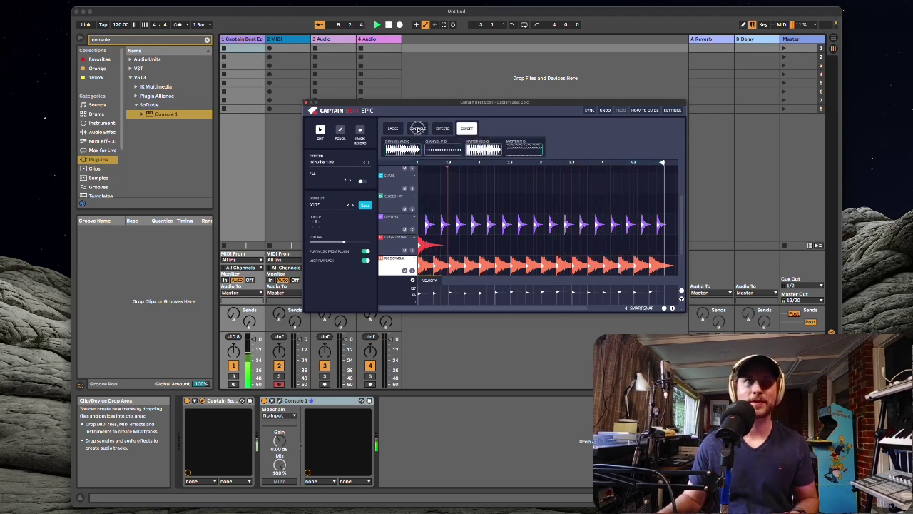
click(418, 129)
click(391, 129)
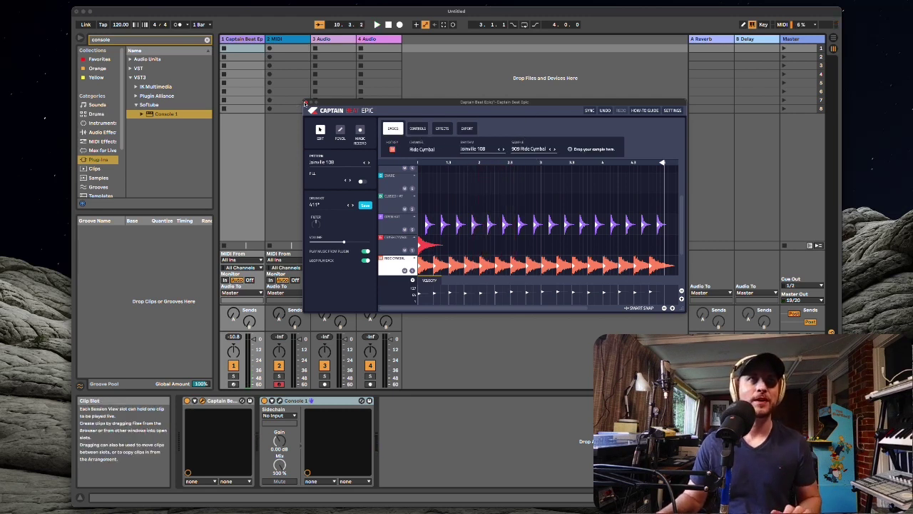
- Close the Captain Beat Epic window and load Captain Chords Epic onto the second track
click(308, 102)
click(283, 52)
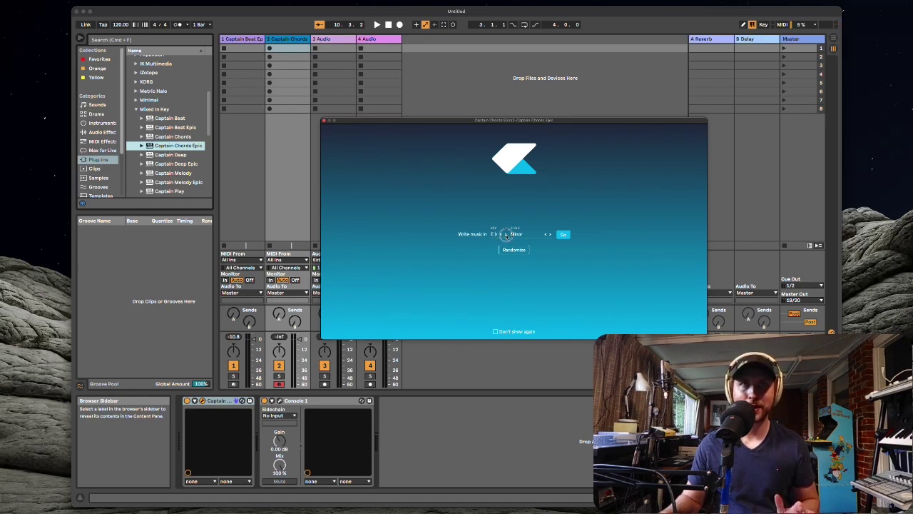
- Set the key to F and the scale to Mixolydian in Captain Chords Epic, and enter the chord editor
click(548, 238)
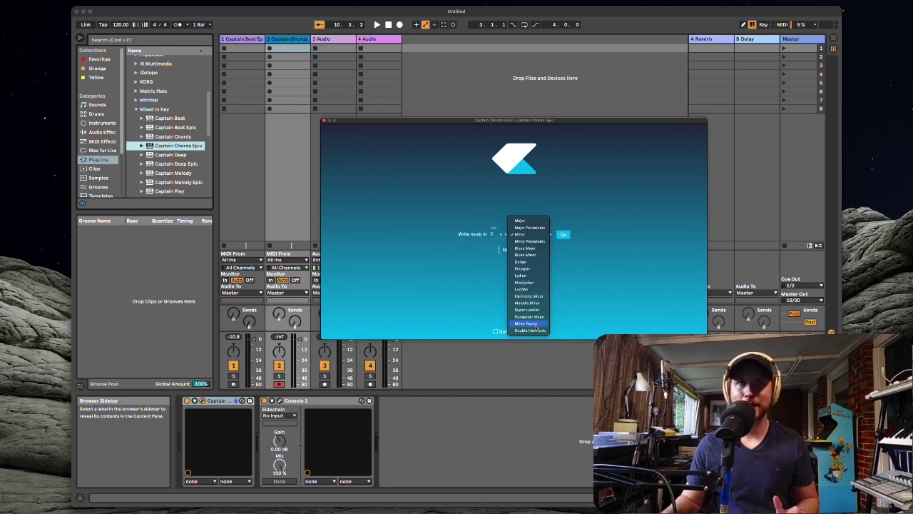
click(530, 284)
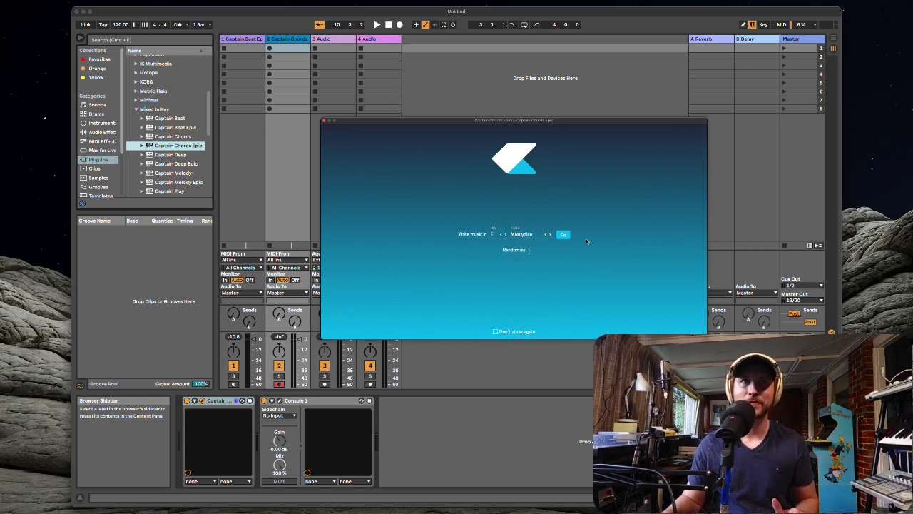
click(563, 235)
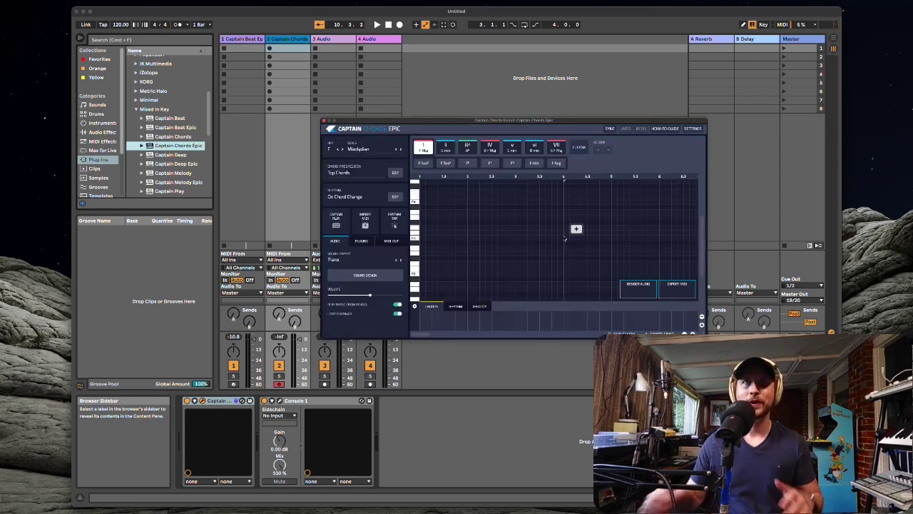
- Build a four-chord progression of ii (G min), IV (B♭ Maj), vi (D min) and VII (E♭ Maj), and play it
click(459, 238)
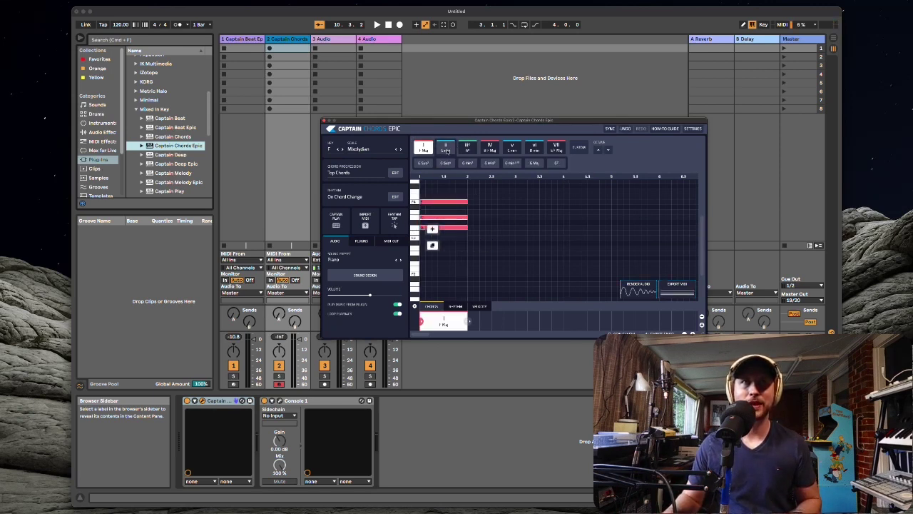
click(446, 149)
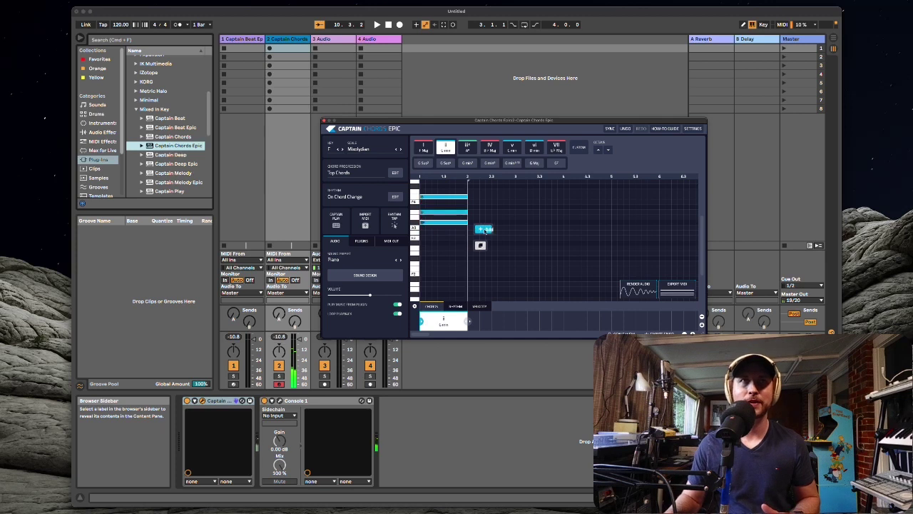
click(485, 229)
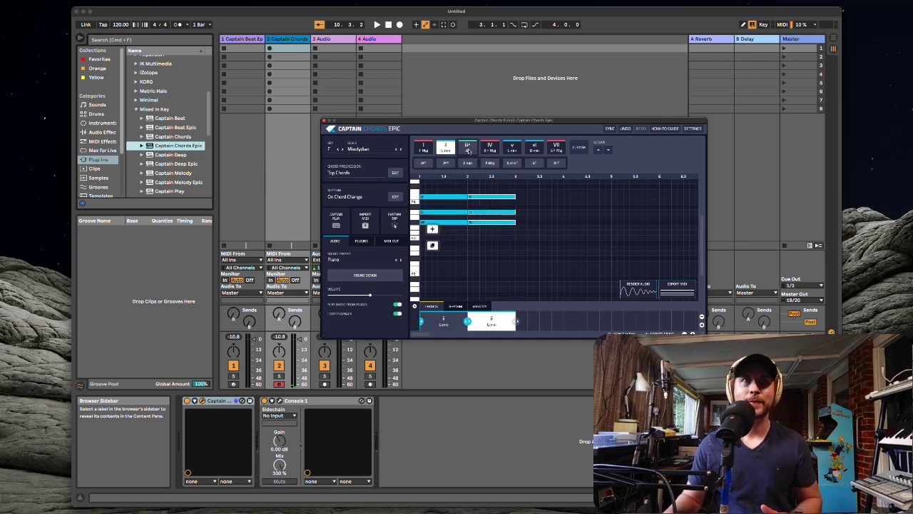
click(490, 148)
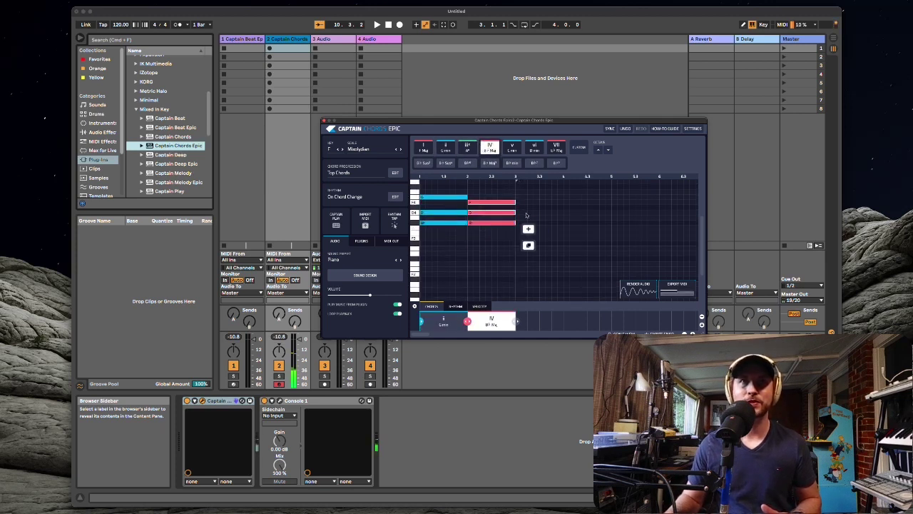
click(528, 229)
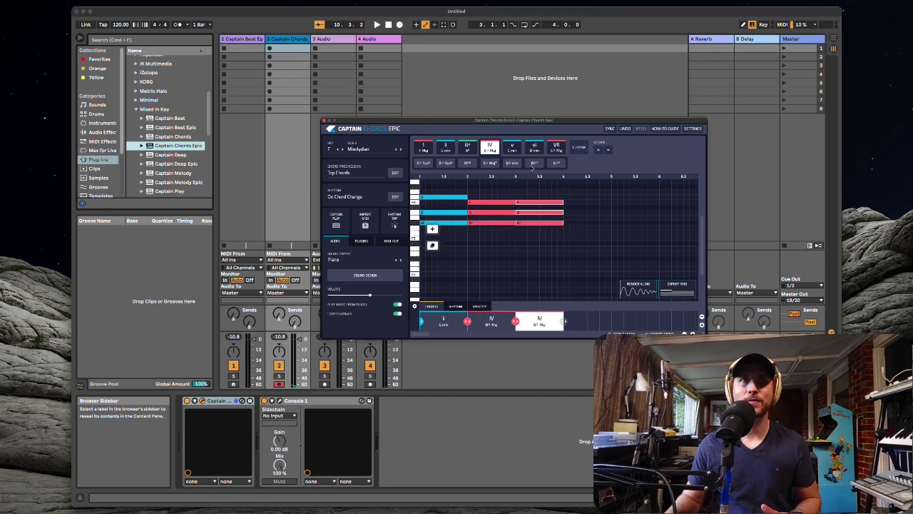
click(535, 147)
click(579, 229)
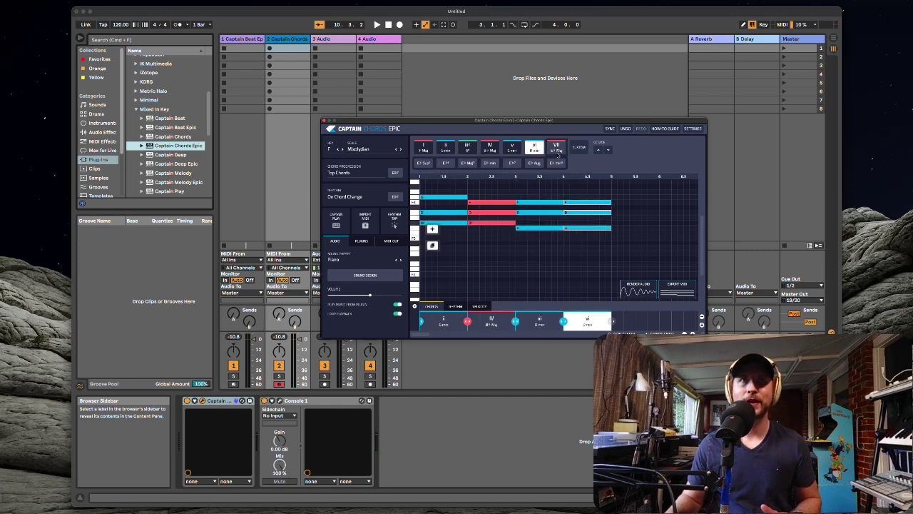
click(556, 148)
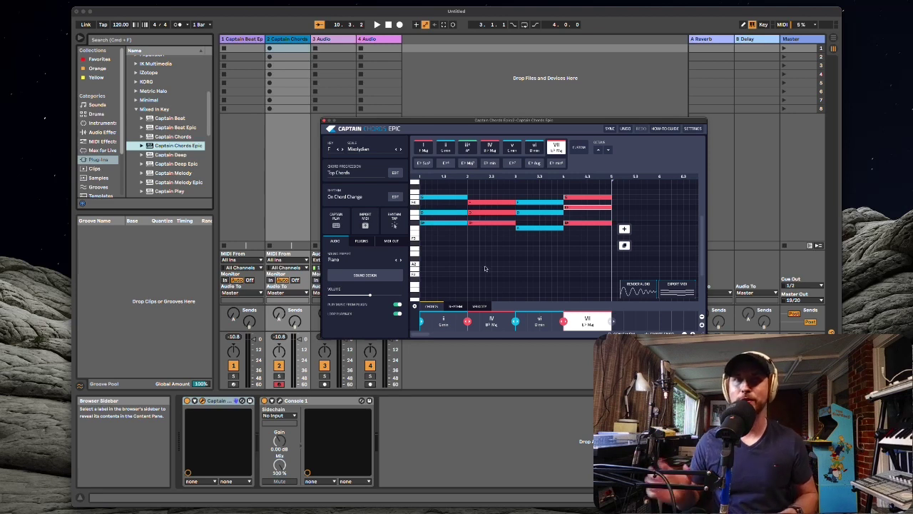
key(space)
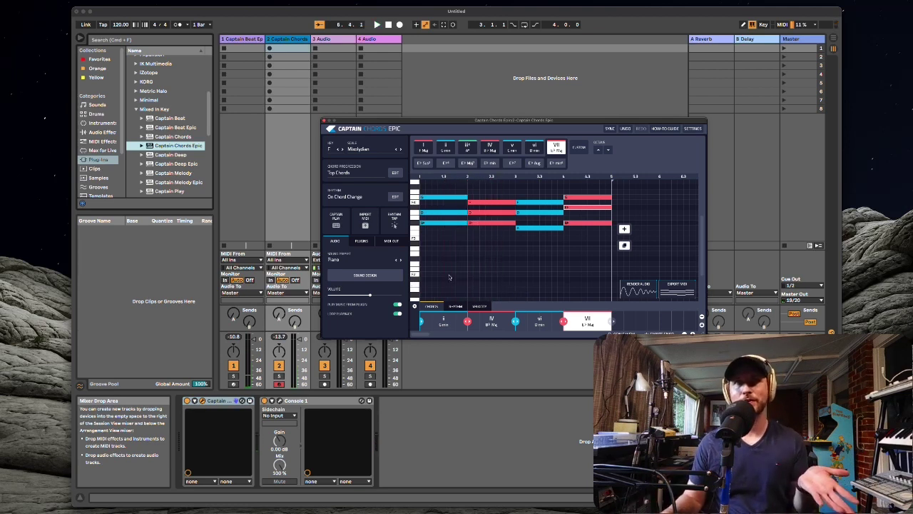
- Set the chord rhythm genre to House / Bass House
click(395, 197)
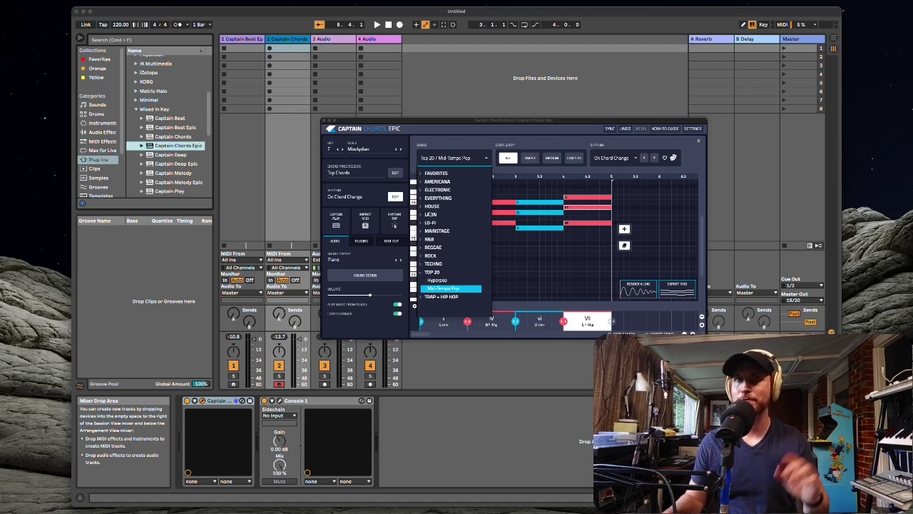
click(422, 206)
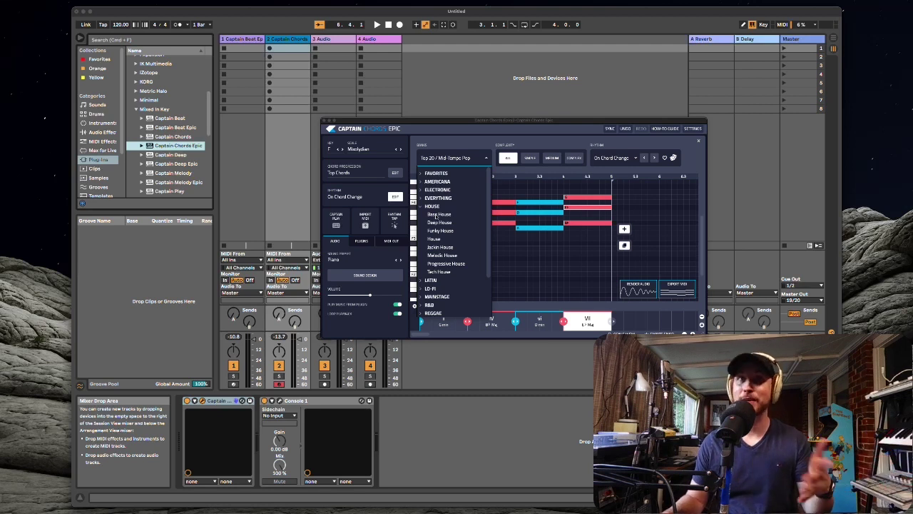
click(435, 215)
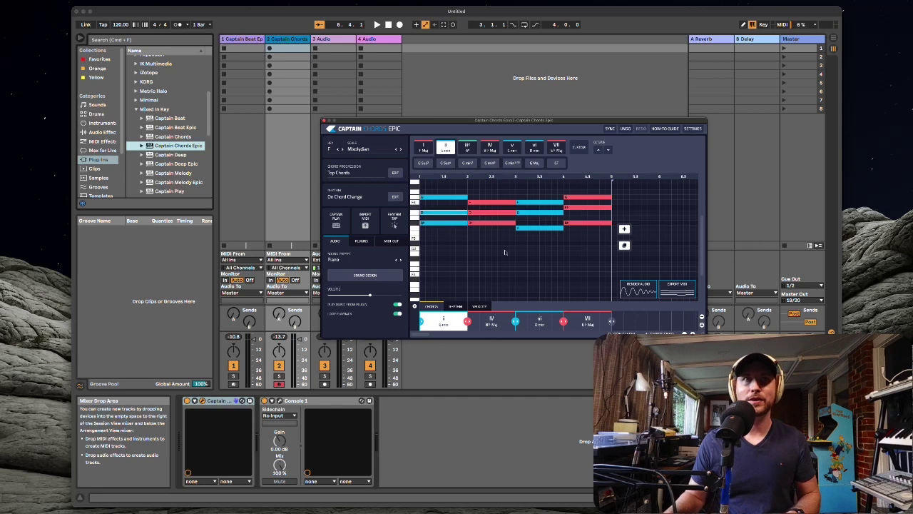
- Apply the 1/2 Notes rhythm to the chords, start playback, and advance through 1/4 Notes to Aerodynamic
click(394, 197)
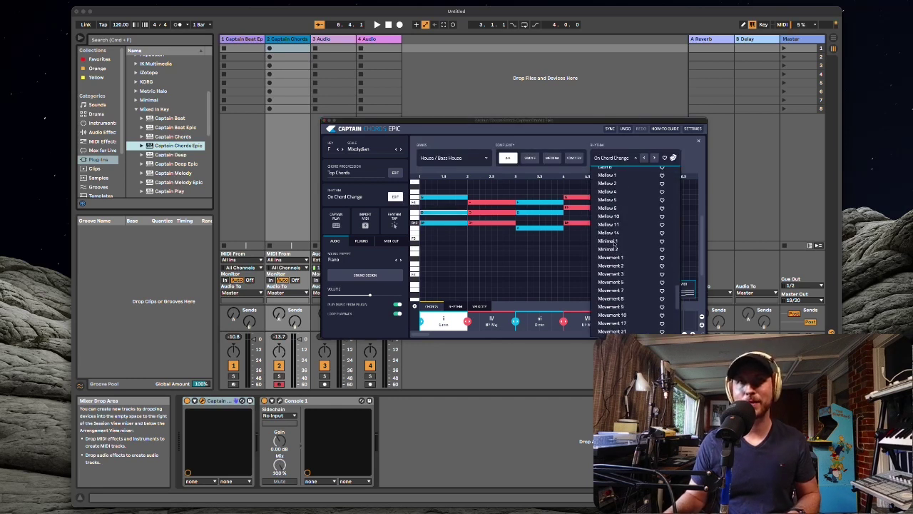
scroll(626, 215, up, 10)
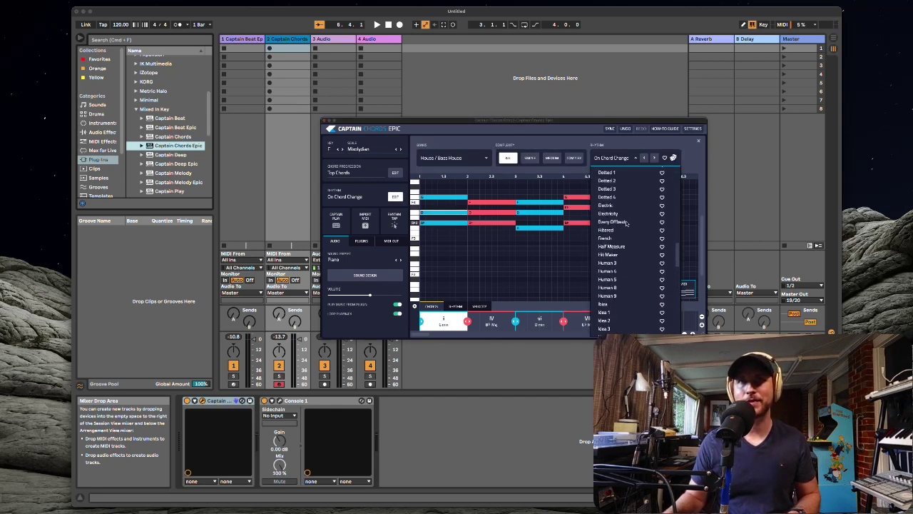
scroll(617, 187, up, 10)
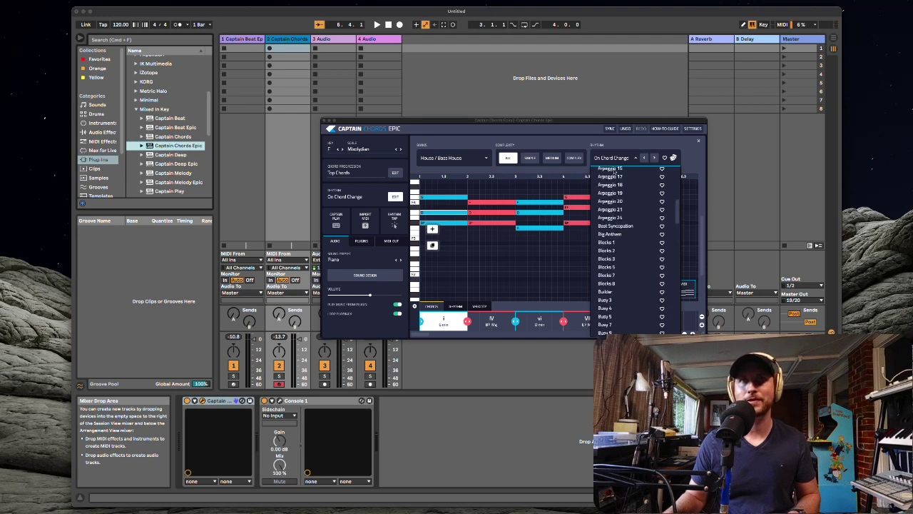
scroll(616, 202, up, 10)
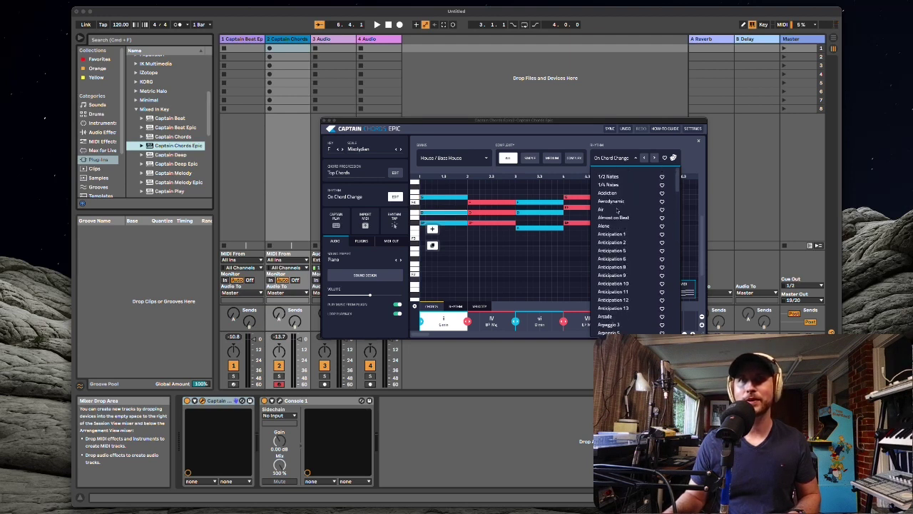
click(612, 177)
key(space)
click(654, 158)
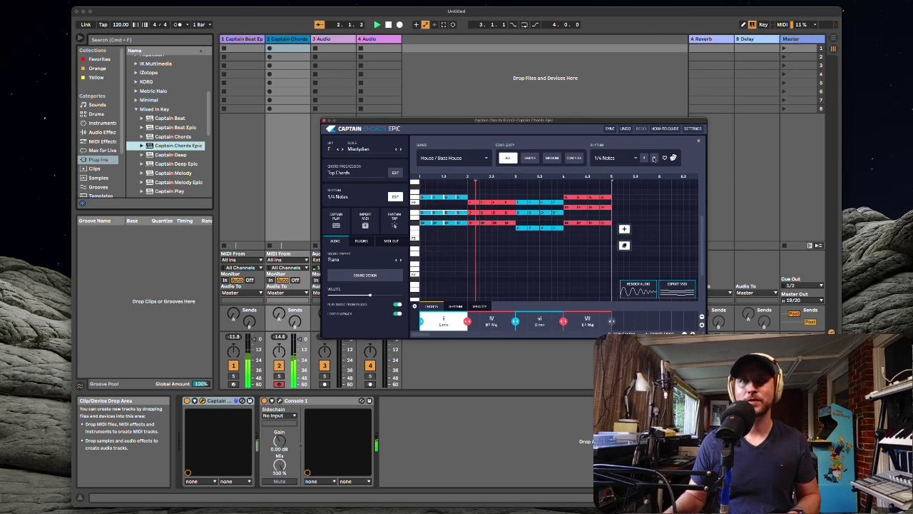
click(653, 158)
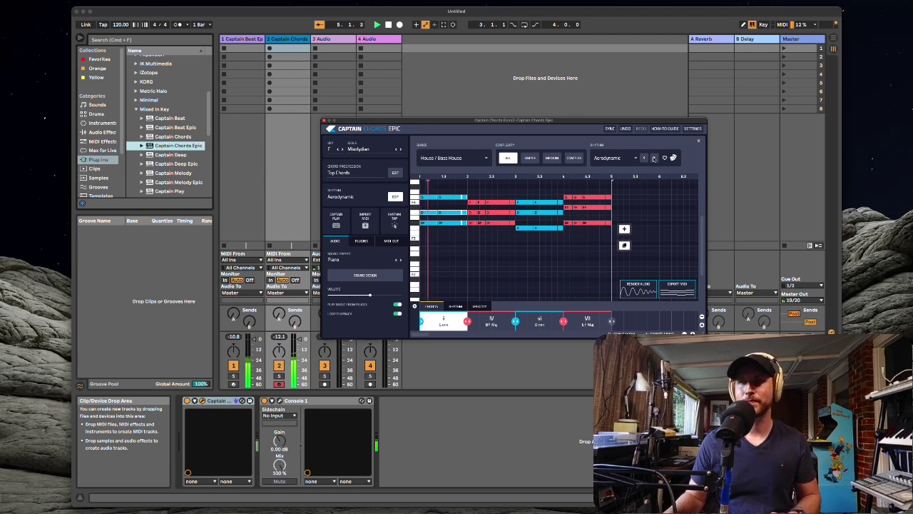
- Change the chord rhythm to Blocks 1 during playback
click(614, 158)
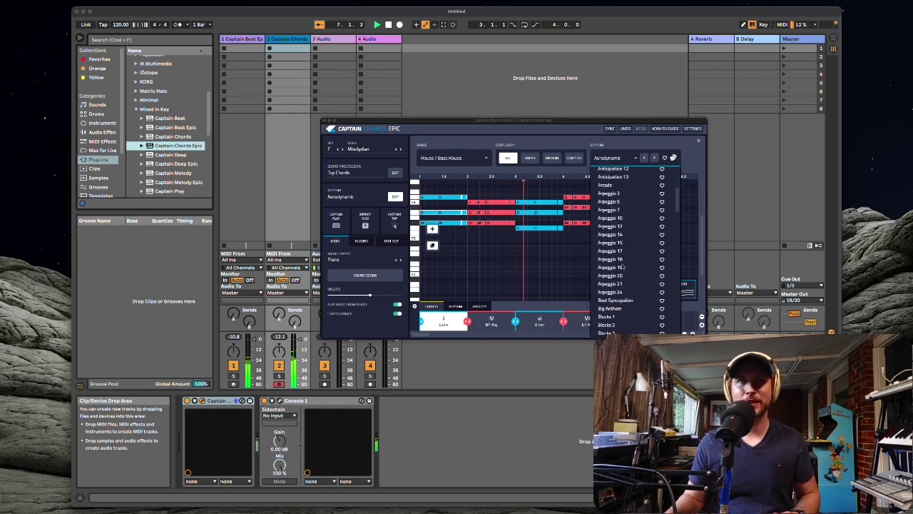
scroll(612, 257, down, 3)
click(611, 271)
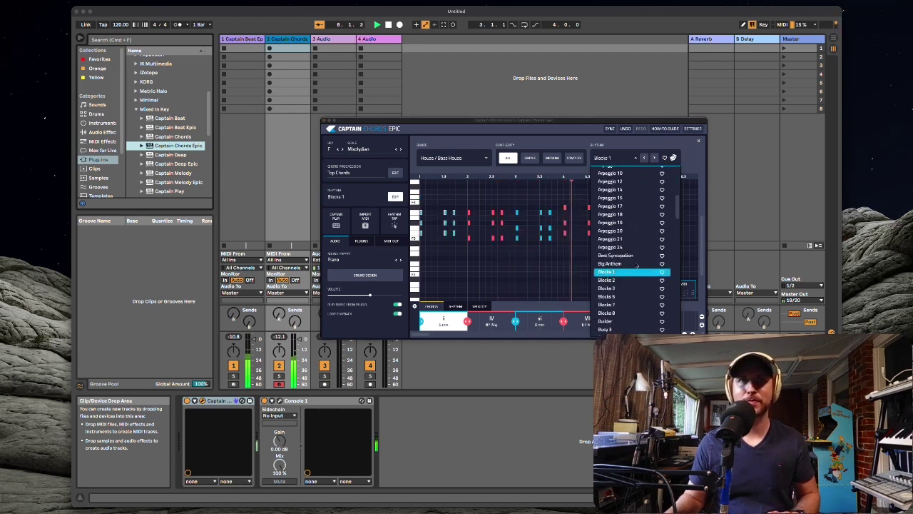
- Audition the Blocks 2, Blocks 3, Constant 1, Constant 3 and Constant 5 chord rhythms during playback
click(653, 158)
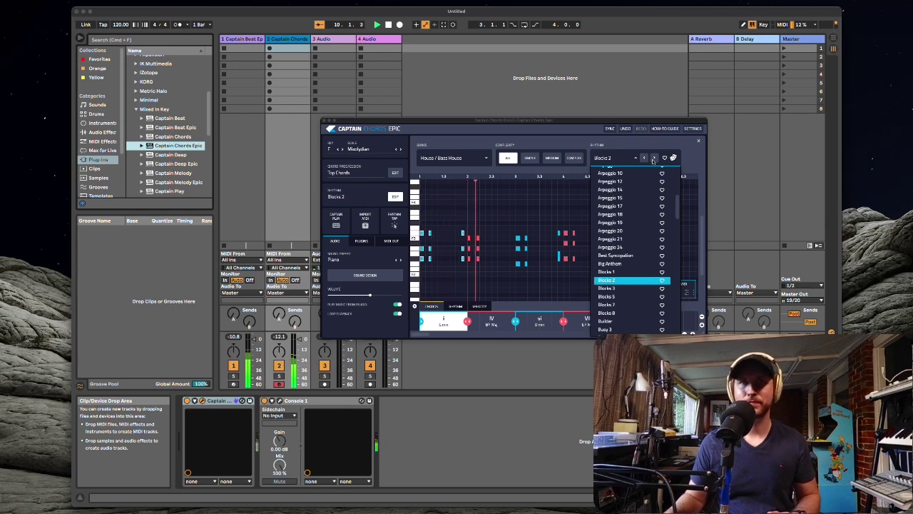
click(653, 158)
scroll(604, 247, down, 5)
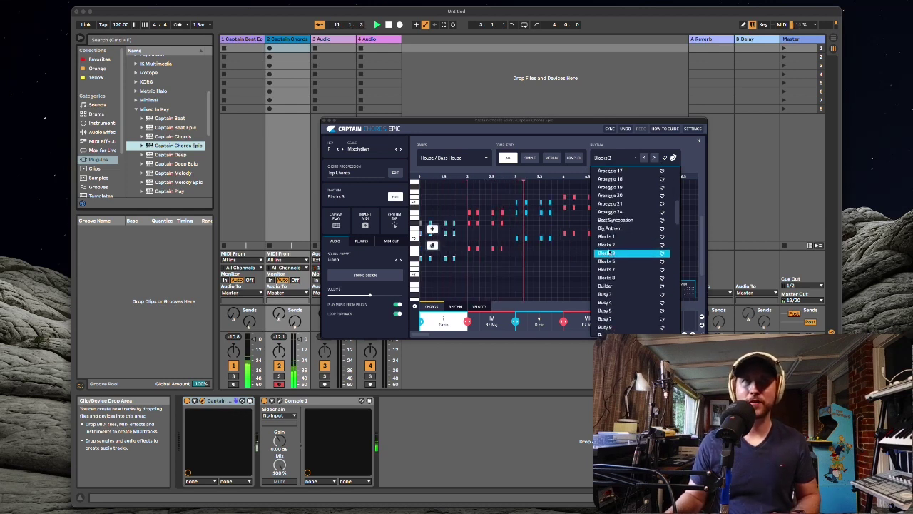
click(615, 304)
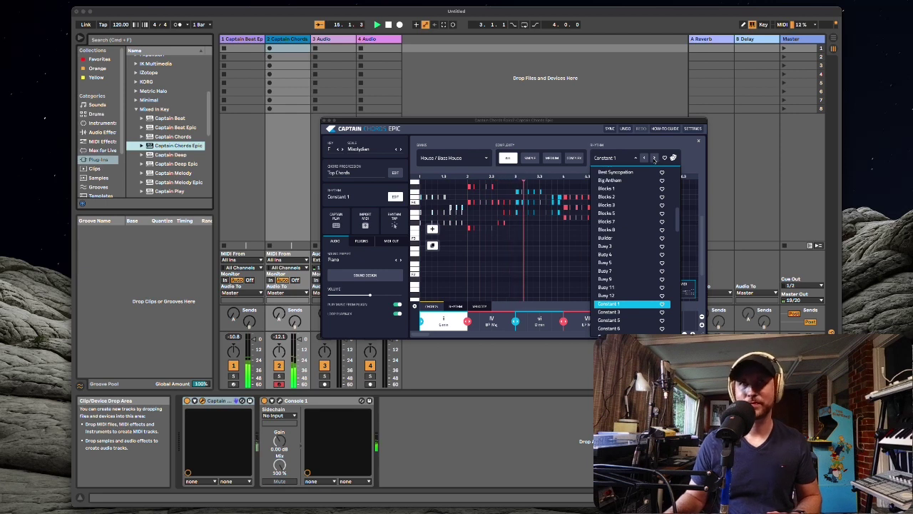
click(654, 158)
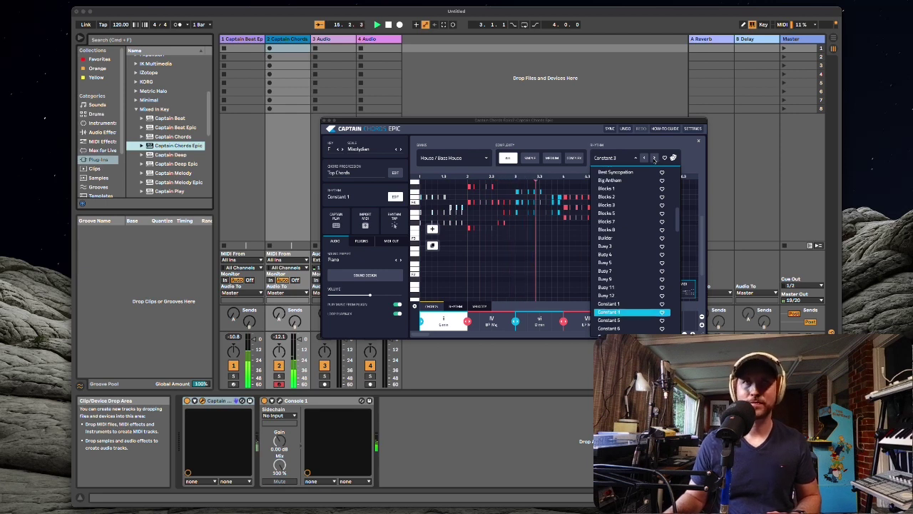
click(654, 159)
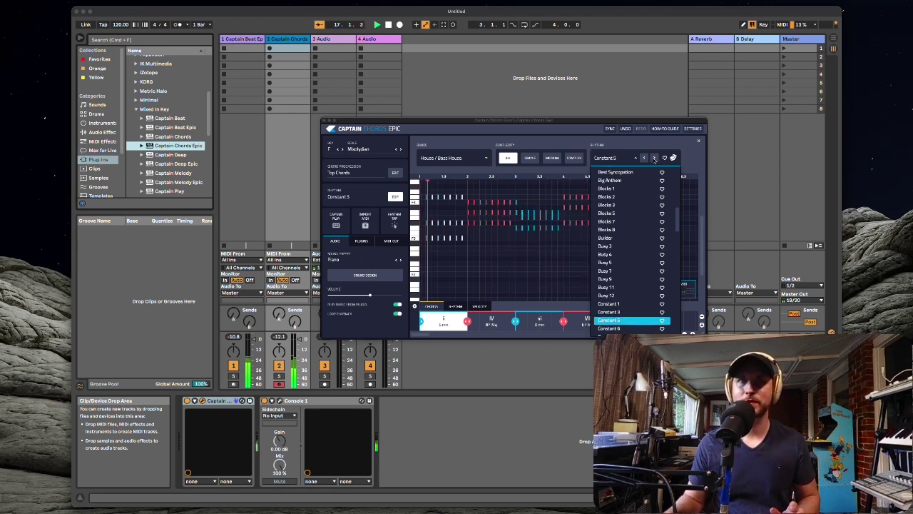
- Try the Human 3 and Ibiza rhythms on the chords while the progression keeps playing
scroll(627, 240, down, 4)
scroll(628, 300, down, 2)
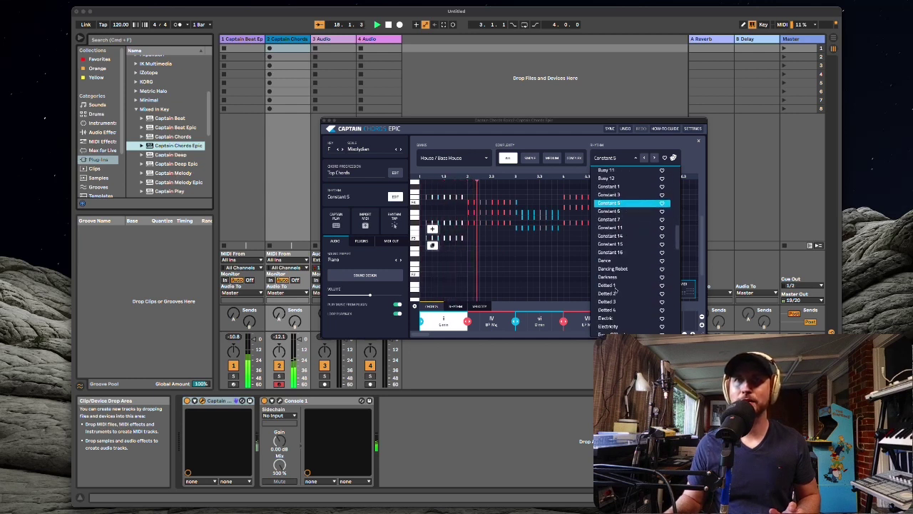
scroll(615, 289, down, 3)
click(608, 322)
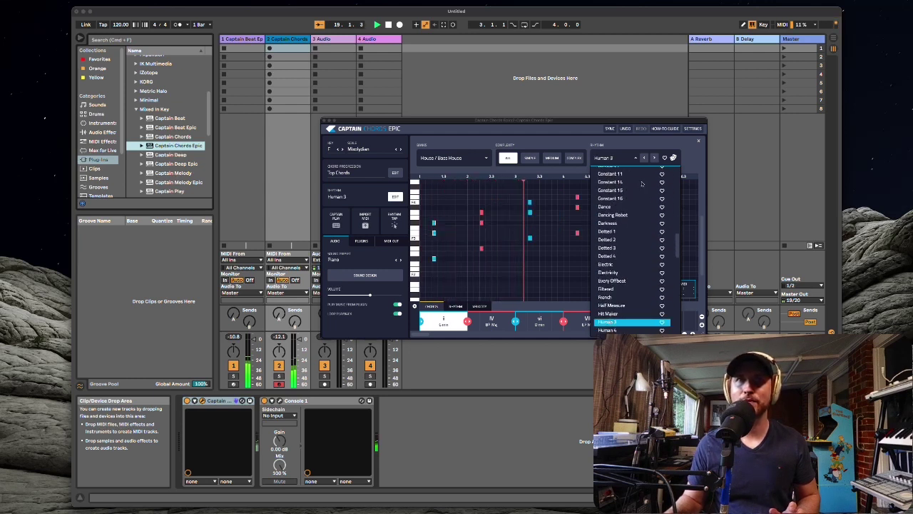
scroll(628, 214, down, 6)
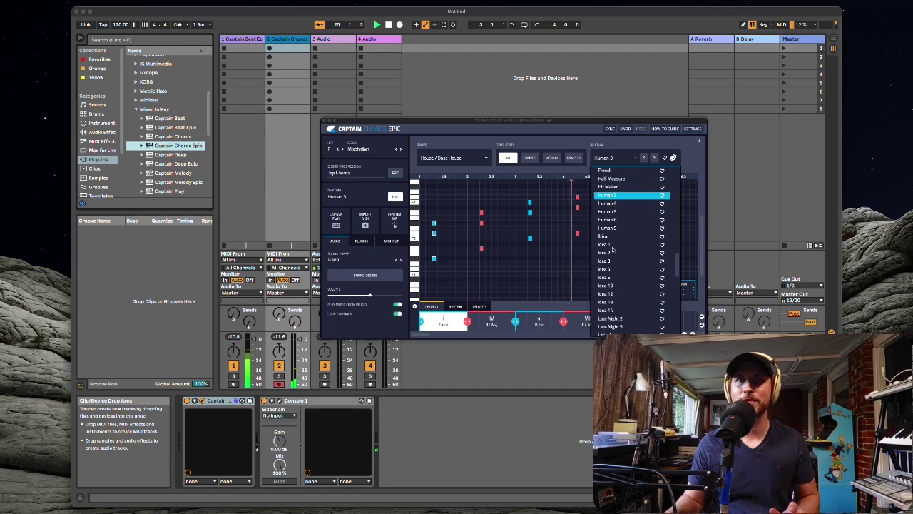
click(605, 236)
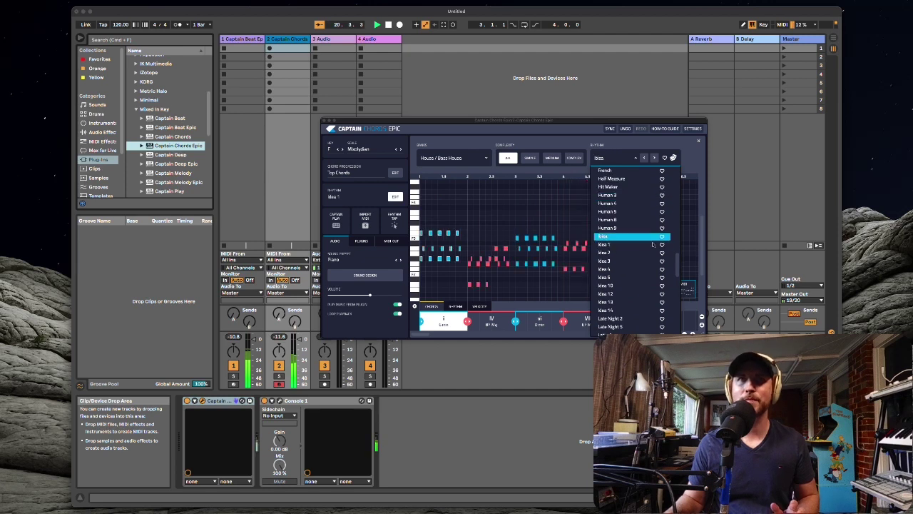
- Compare the Idea 1 and Idea 2 chord rhythms, settle on Idea 1 and mark it as a favorite
click(612, 245)
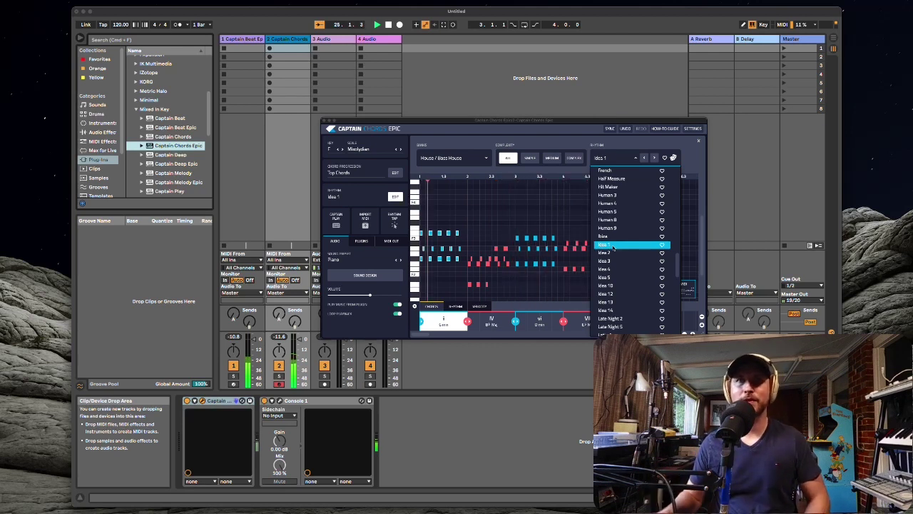
click(611, 250)
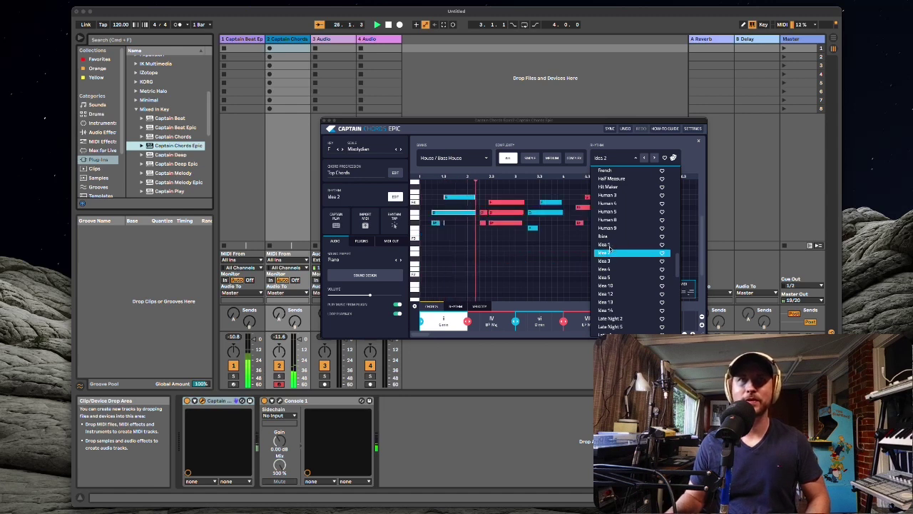
click(613, 245)
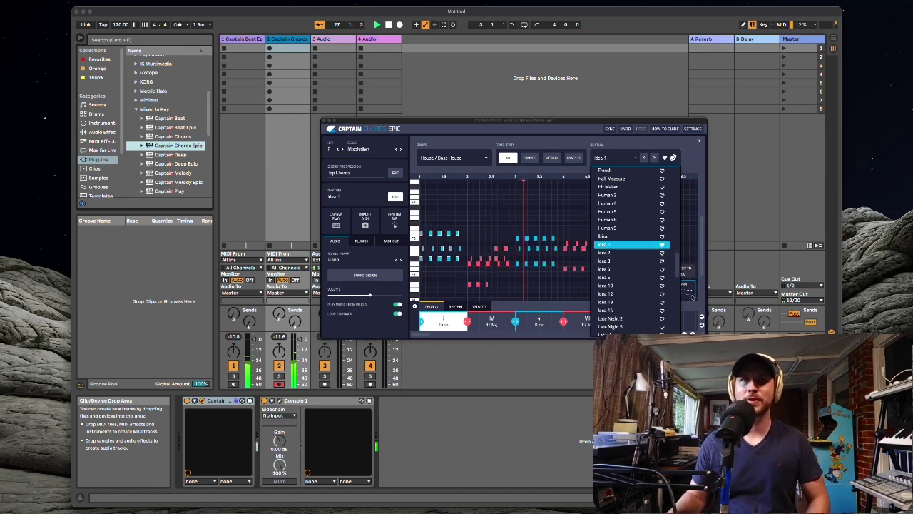
click(514, 282)
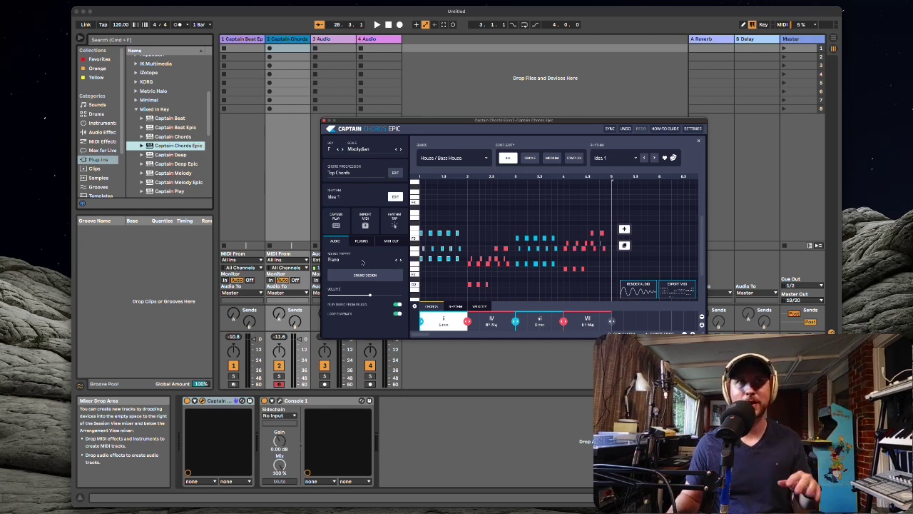
- Change the chord sound preset to Pad Generator, advance past Piano Trap to Poly6, and play the progression
click(339, 261)
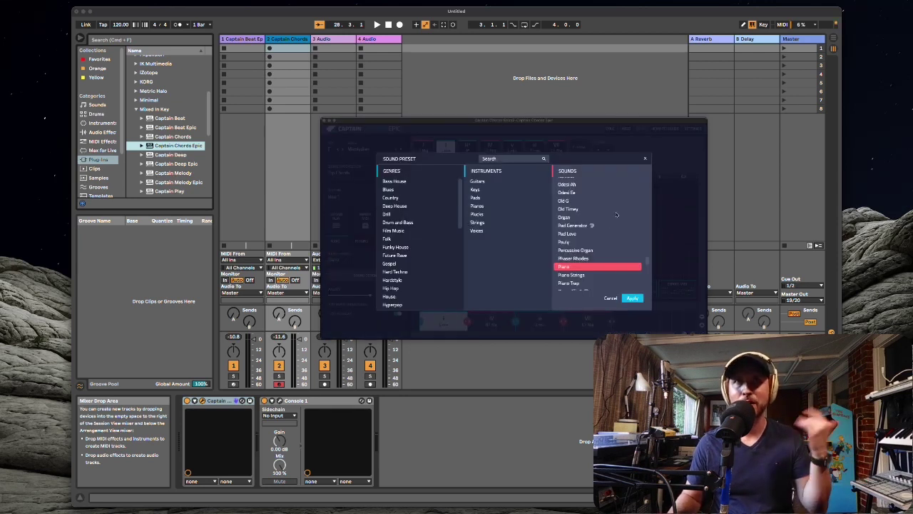
click(580, 225)
click(640, 298)
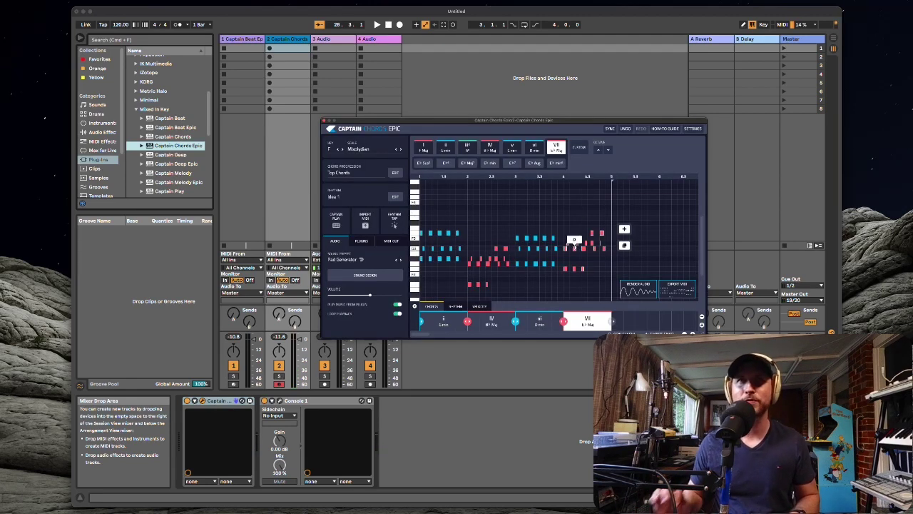
key(space)
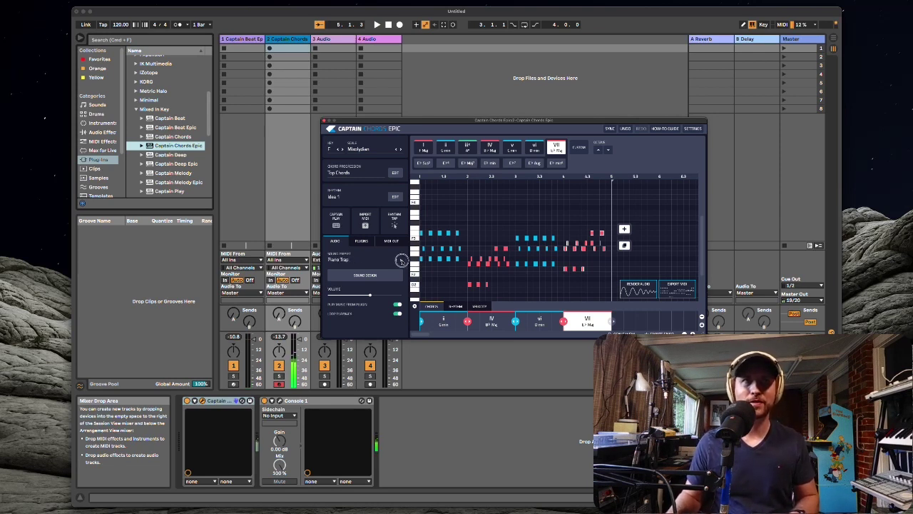
key(space)
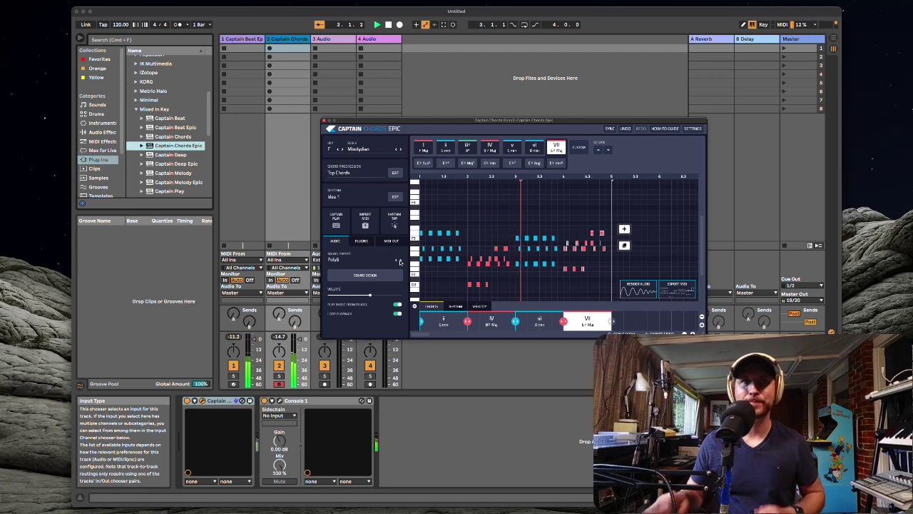
- Examine the reverb in the Poly6 preset's sound design settings and close them
click(371, 277)
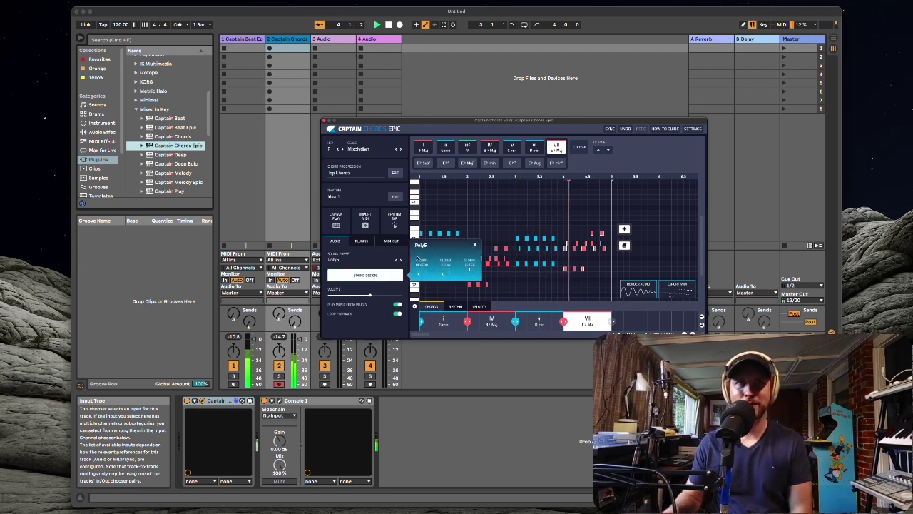
click(421, 263)
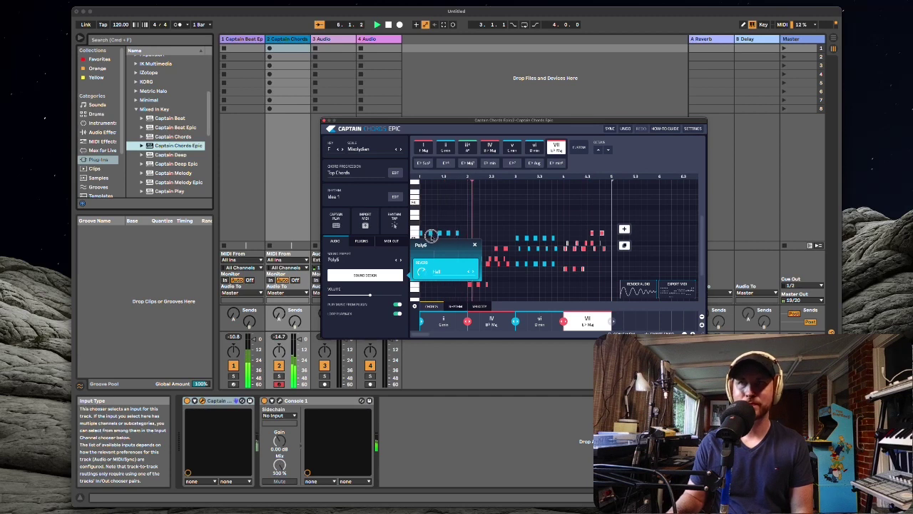
click(475, 246)
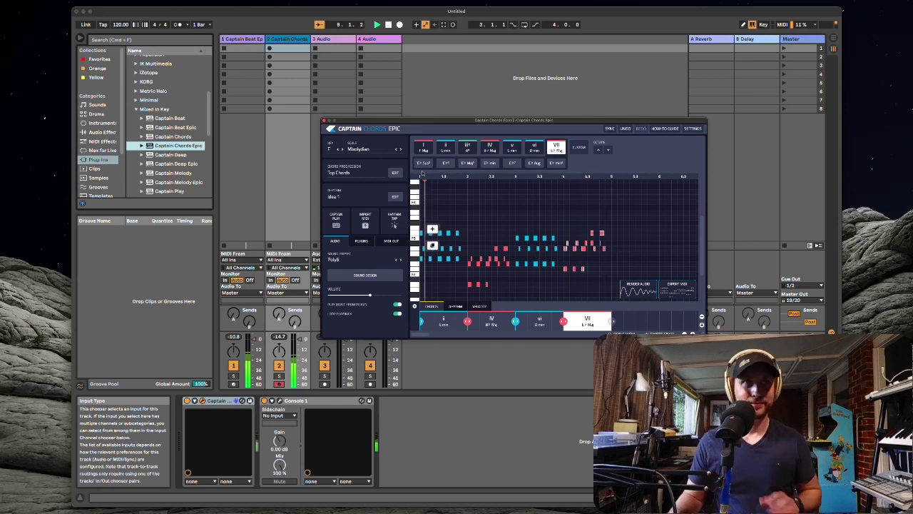
- Stop playback, insert a MIDI track after the Captain Chords Epic track and load Captain Deep Epic on it
click(287, 41)
key(space)
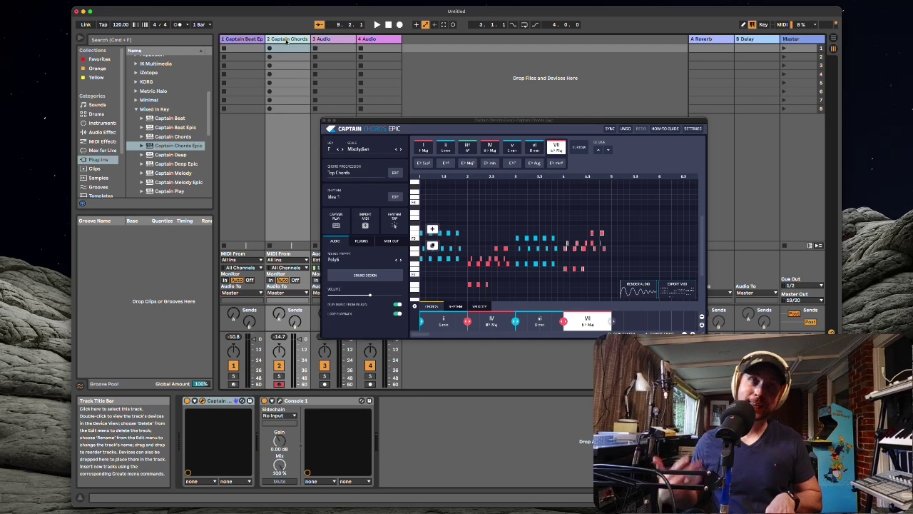
key(super+shift+t)
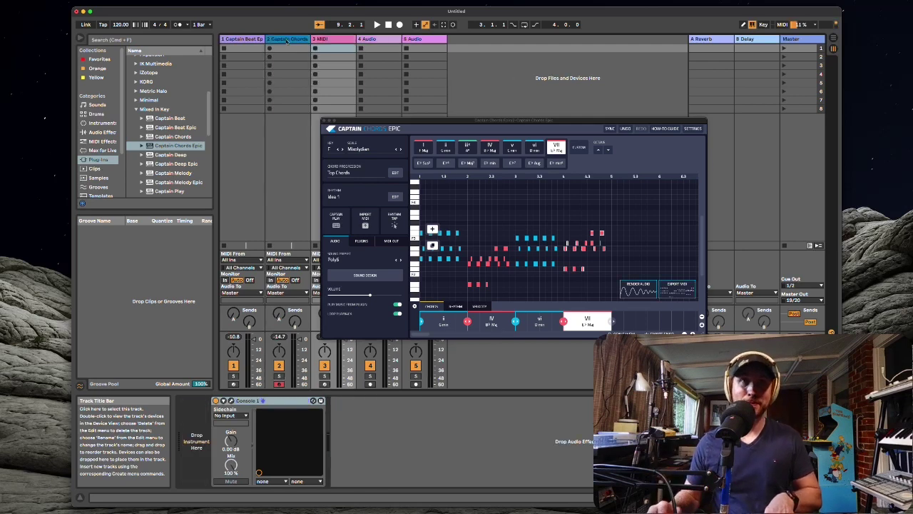
key(Down)
key(Down)
key(Return)
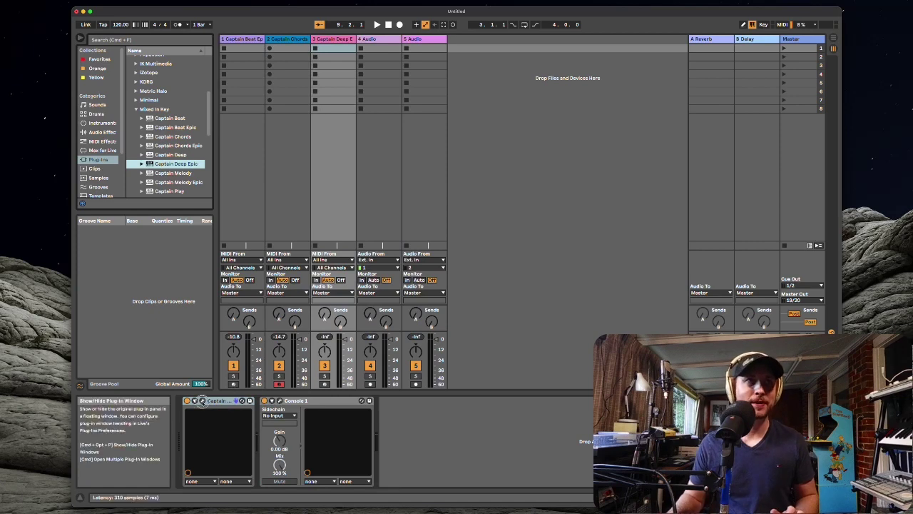
- Show the Captain Deep Epic window over the session view and play its Follow the Chords bass line
click(198, 400)
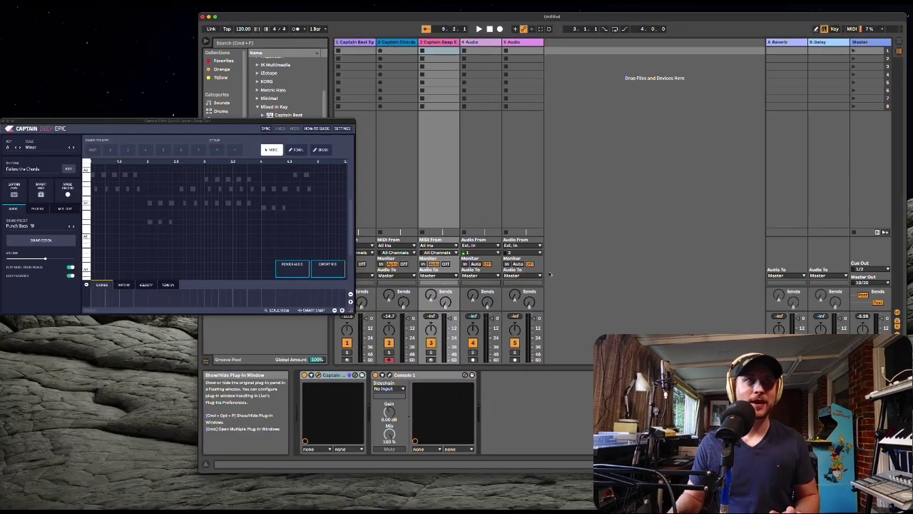
drag(321, 122, 696, 130)
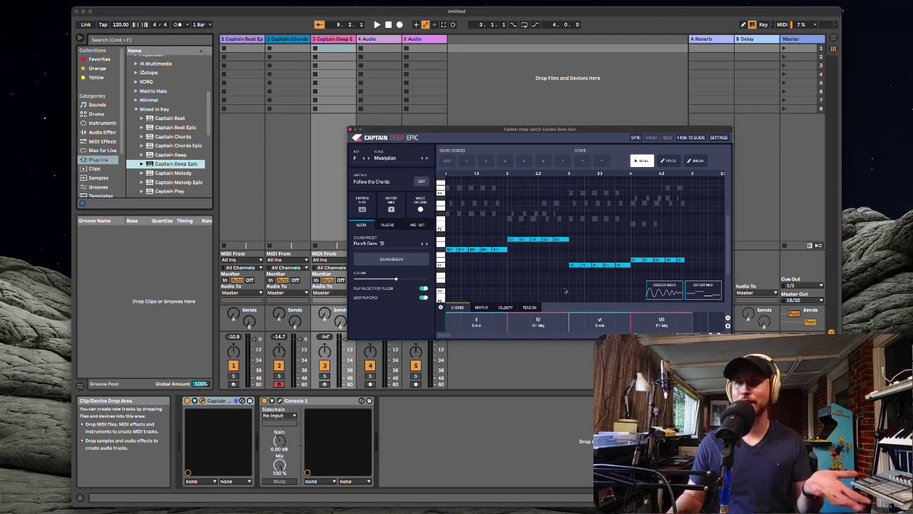
drag(532, 134, 553, 136)
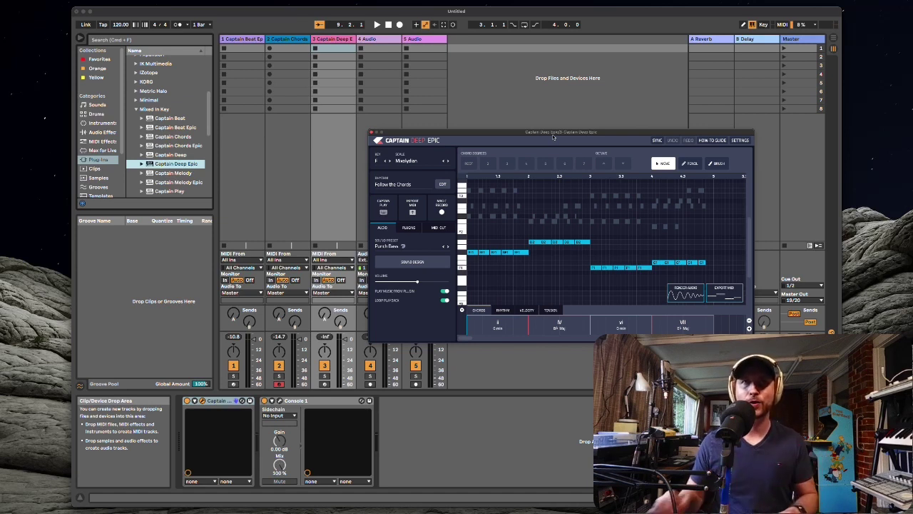
key(space)
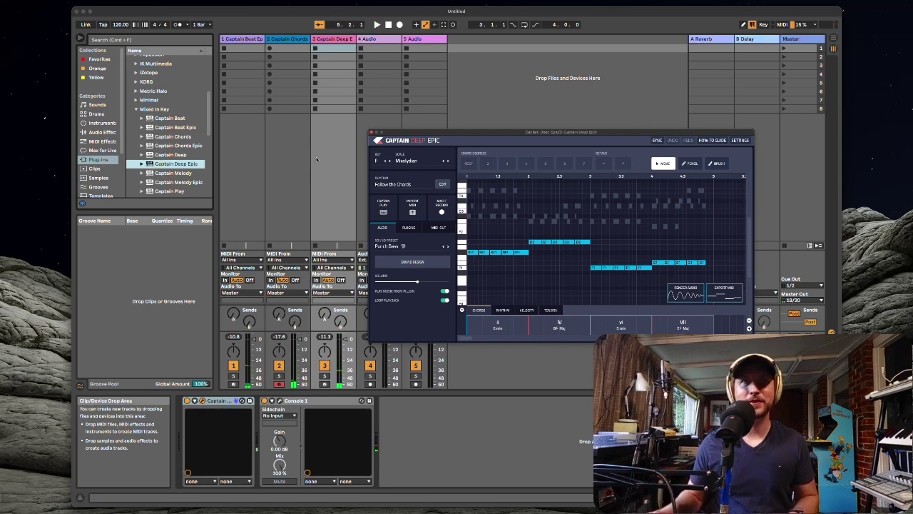
- Set the bass rhythm to Mid-Tempo Pop 1, mark it as a favorite and play it
click(413, 187)
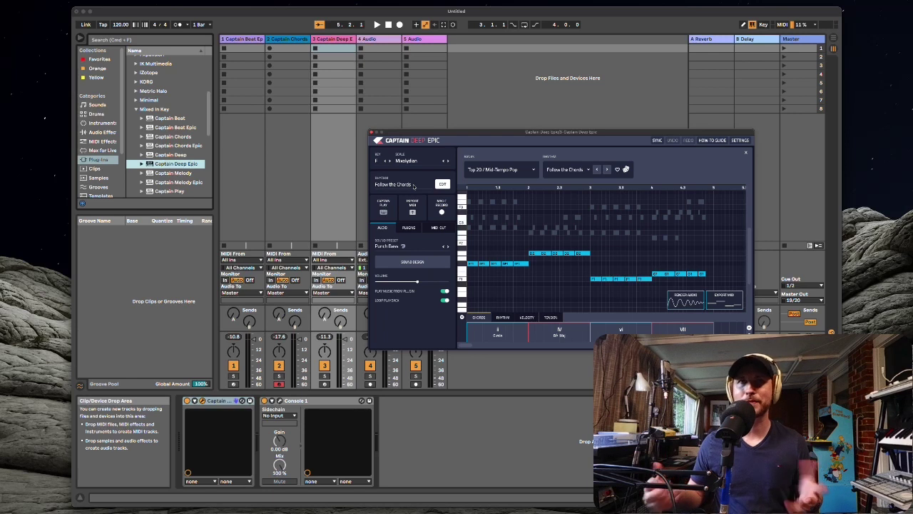
click(607, 170)
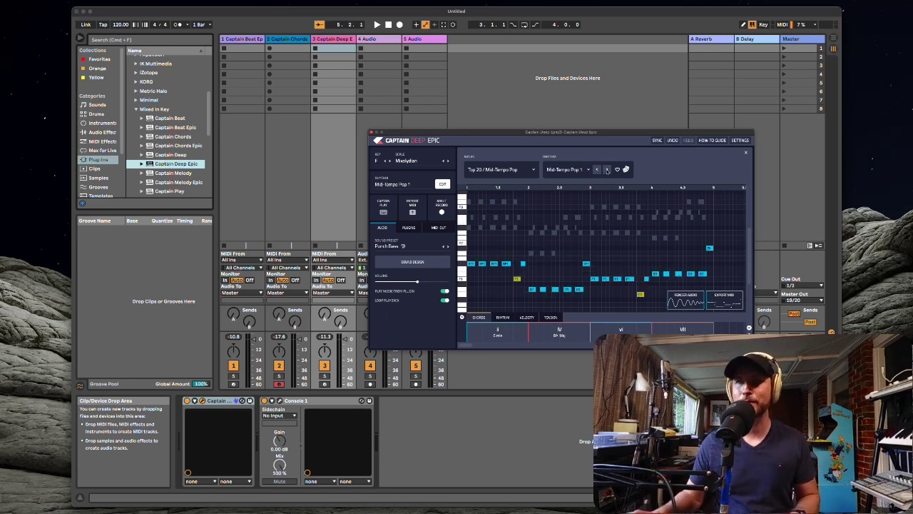
key(space)
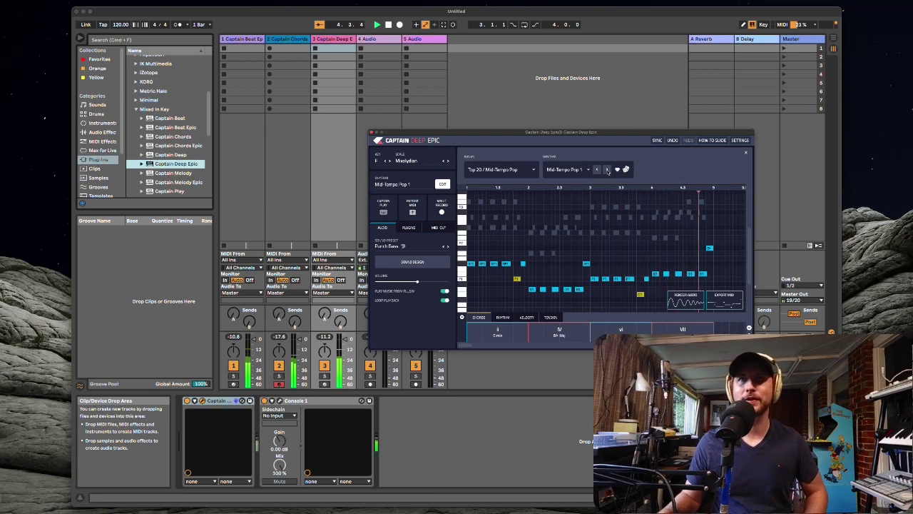
- Advance the bass rhythm from Mid-Tempo Pop 2 to Mid-Tempo Pop 6, listening to each during playback
click(607, 170)
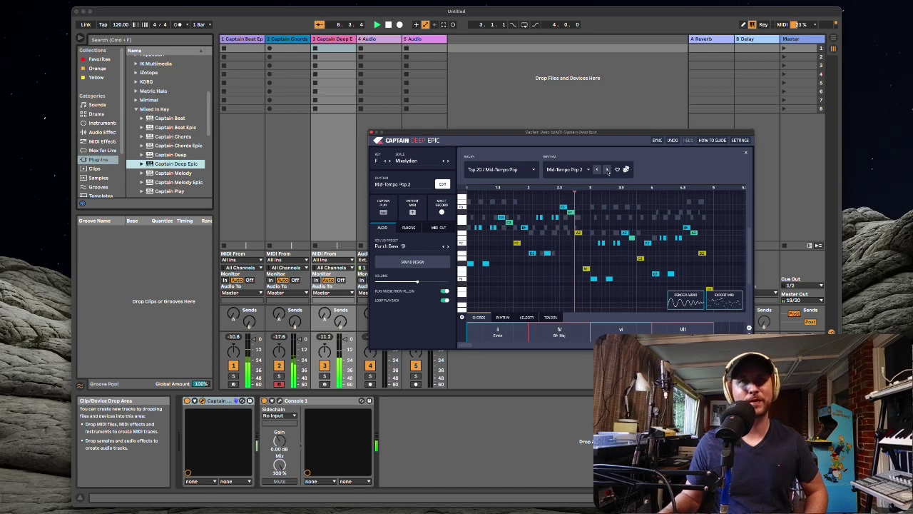
click(607, 170)
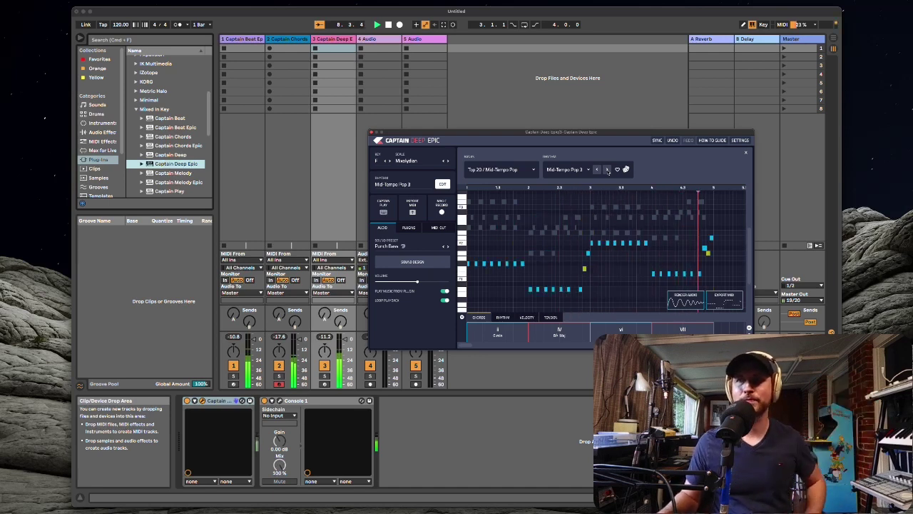
click(607, 170)
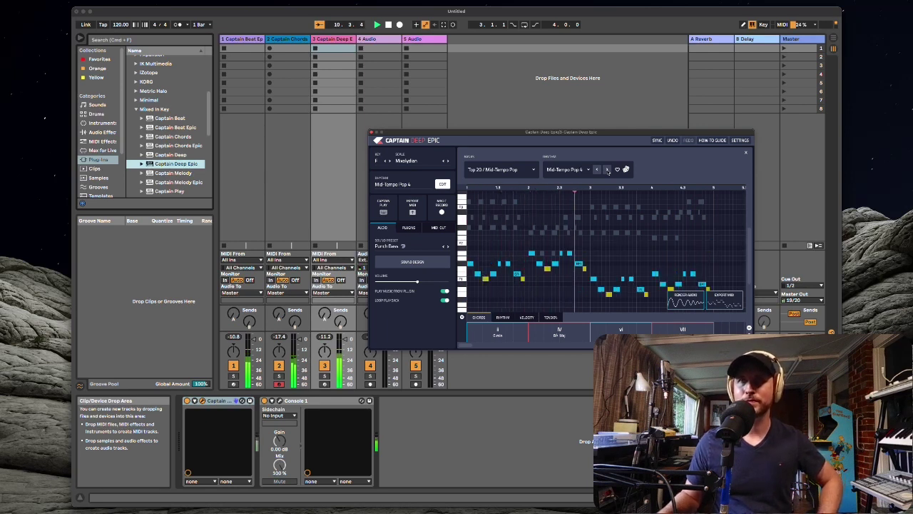
click(607, 170)
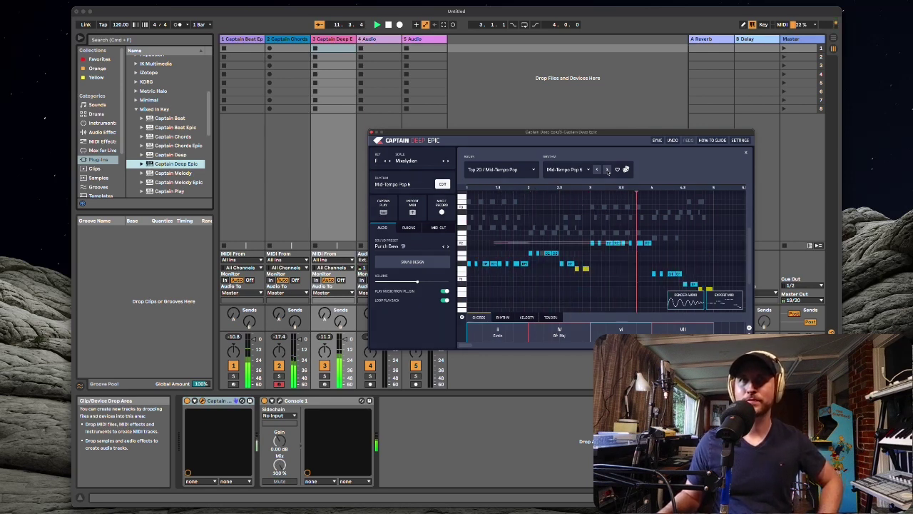
click(607, 170)
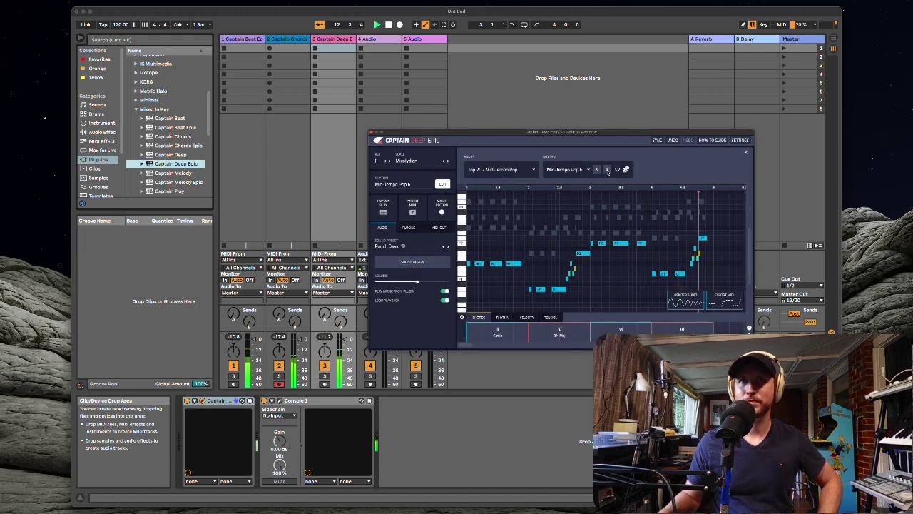
- Audition bass rhythm Mid-Tempo Pop 7, return to Mid-Tempo Pop 1, and change the bass sound preset to Reese Maker
click(607, 170)
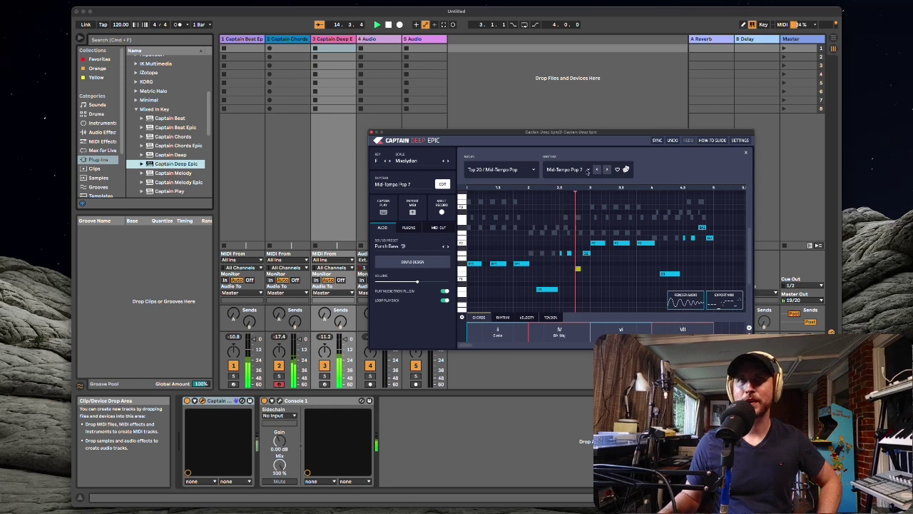
click(588, 171)
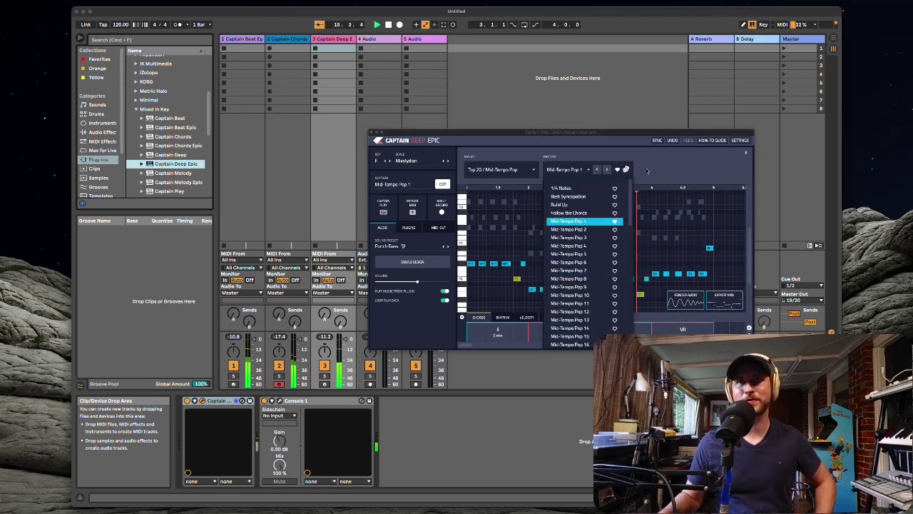
click(586, 221)
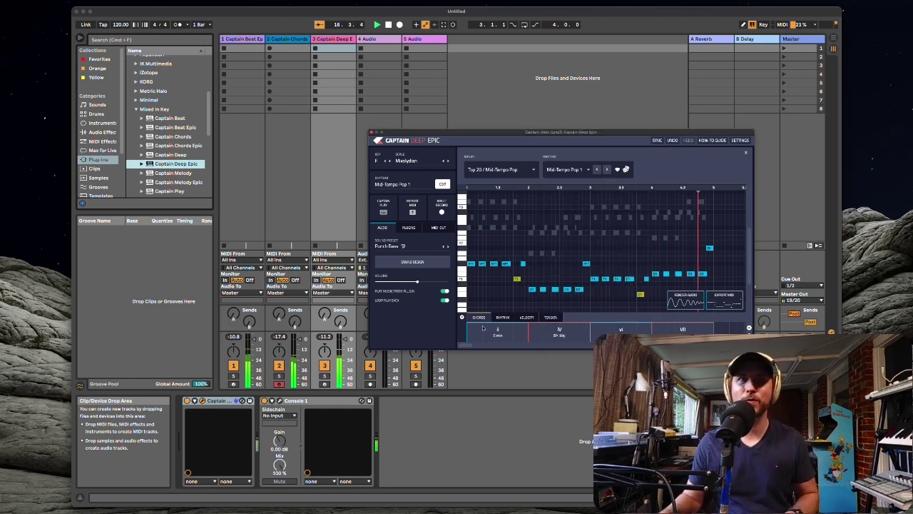
click(446, 246)
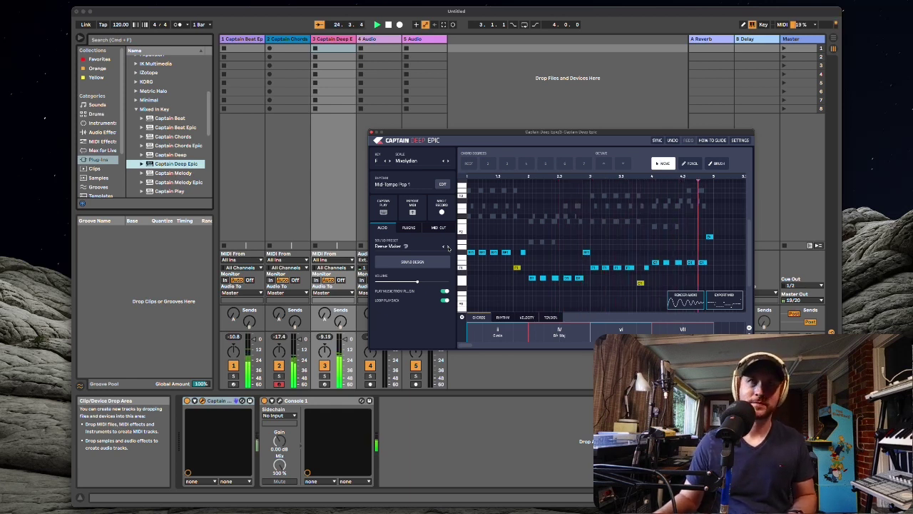
key(space)
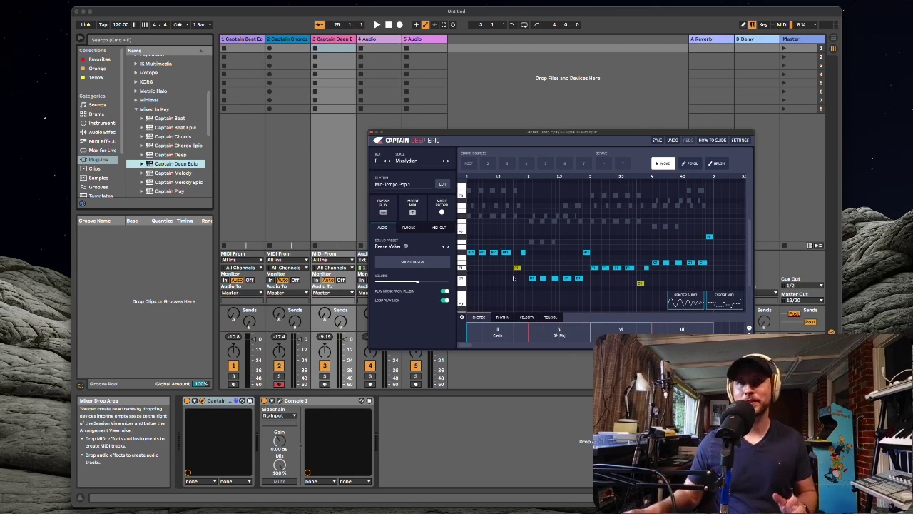
- Select all the bass notes in bar 4 and move them down in pitch together
drag(694, 269, 657, 272)
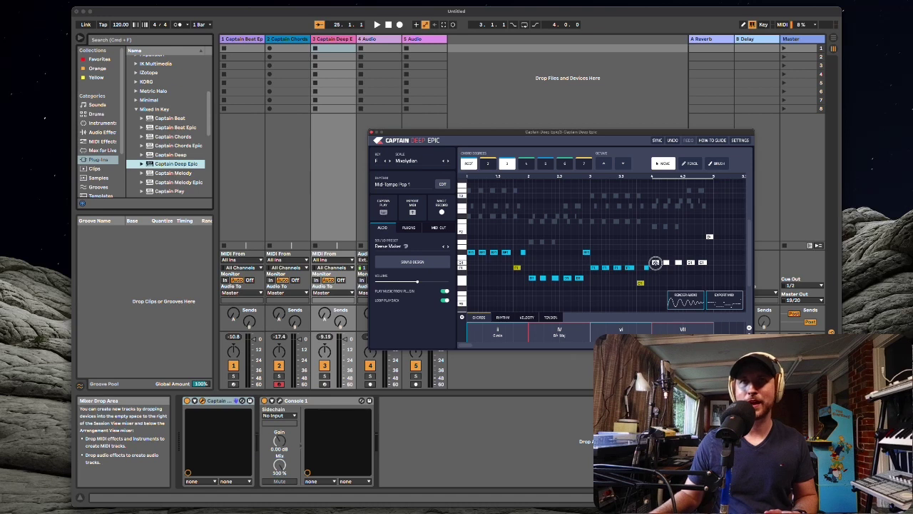
drag(656, 263, 656, 273)
click(691, 265)
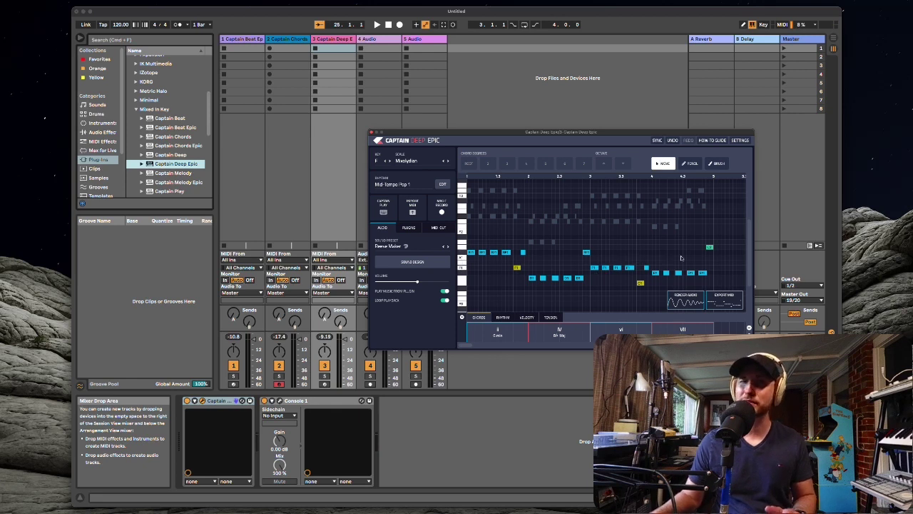
- Try lowering the last bass note of bar 4 to the chord's fifth degree and play the bass line
click(709, 247)
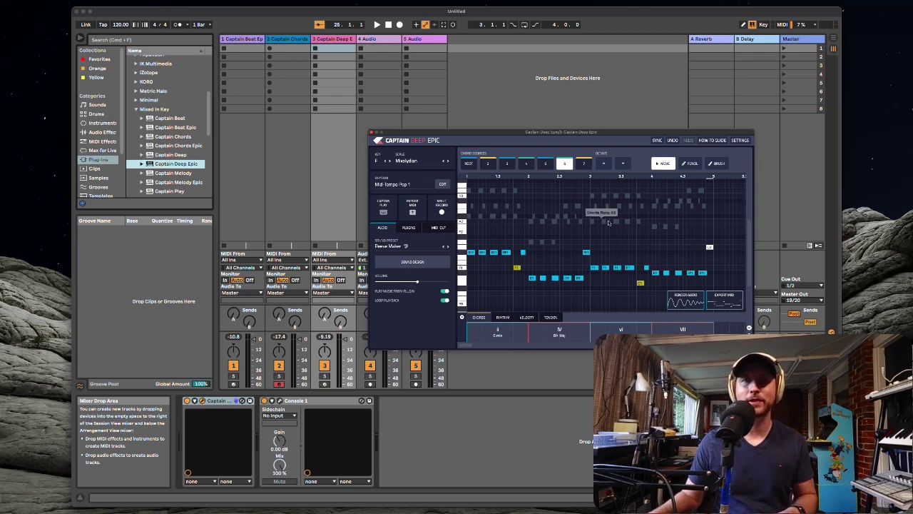
key(space)
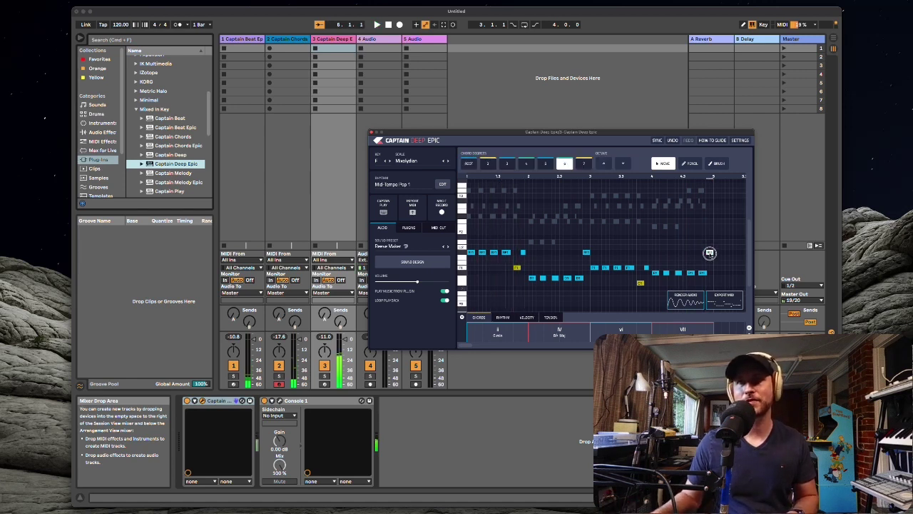
click(709, 253)
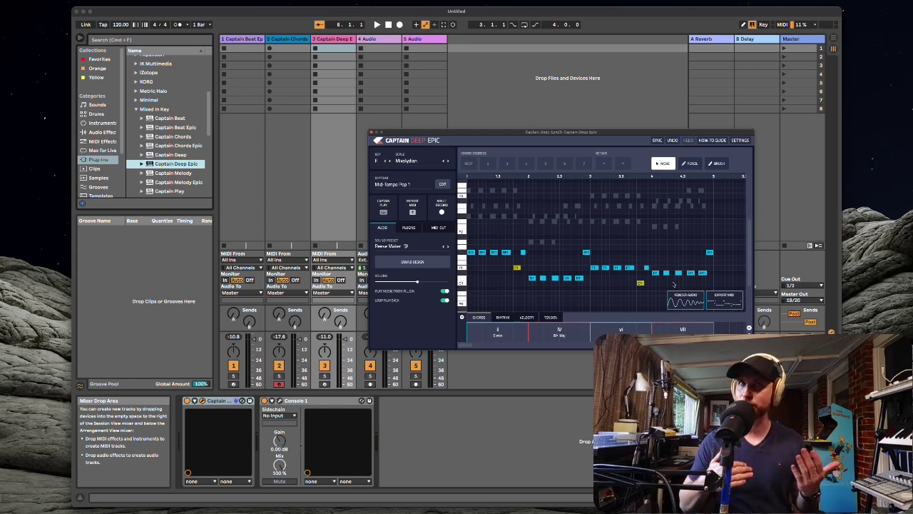
key(space)
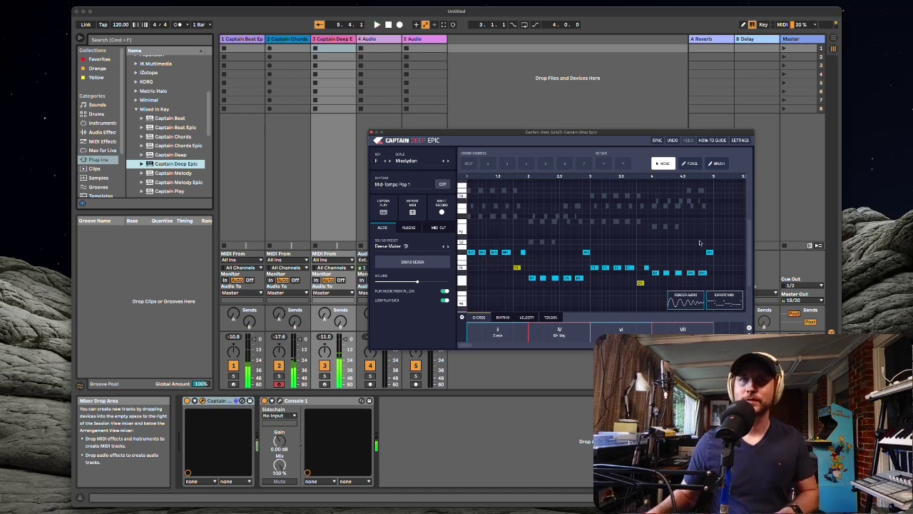
- Raise the last bass note of bar 4 well above its neighbouring notes and listen to the bass line
click(709, 252)
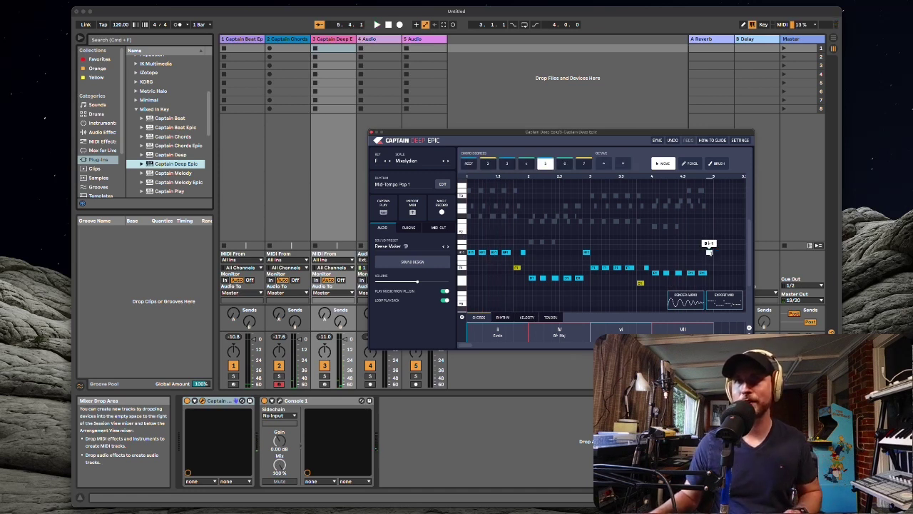
drag(709, 252, 709, 243)
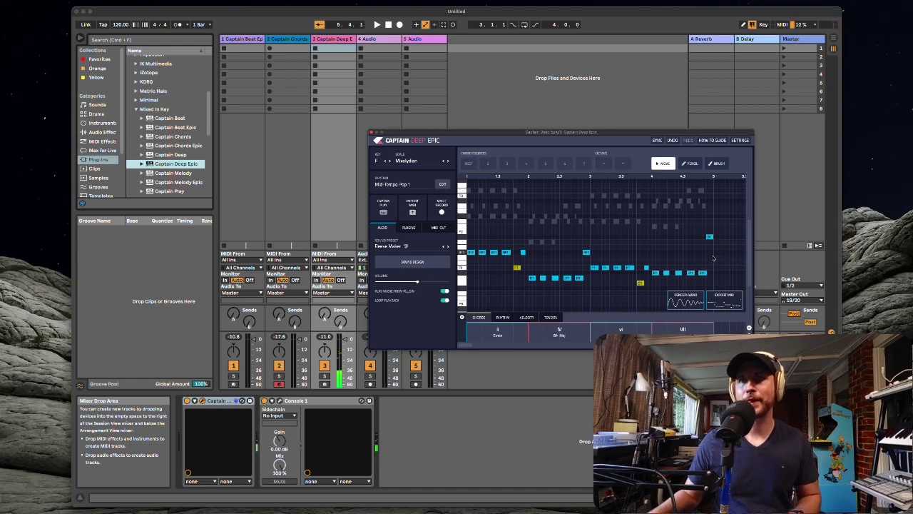
key(space)
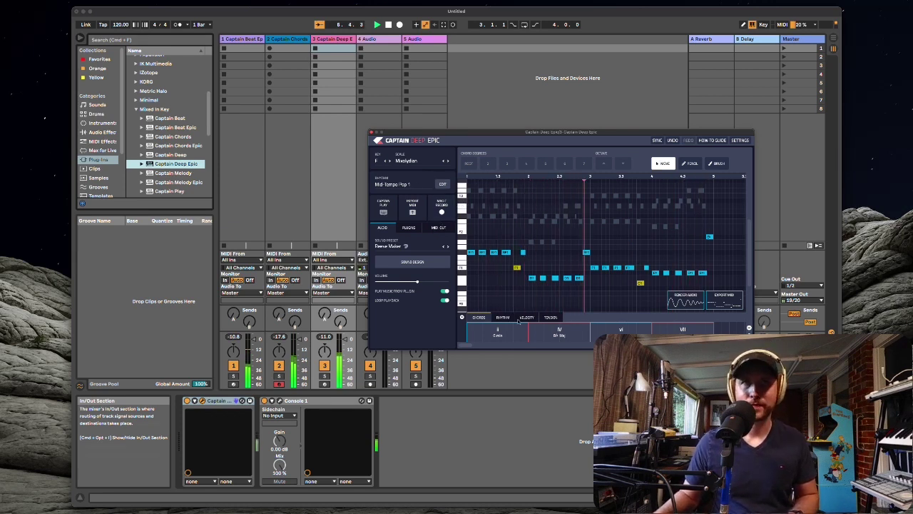
key(space)
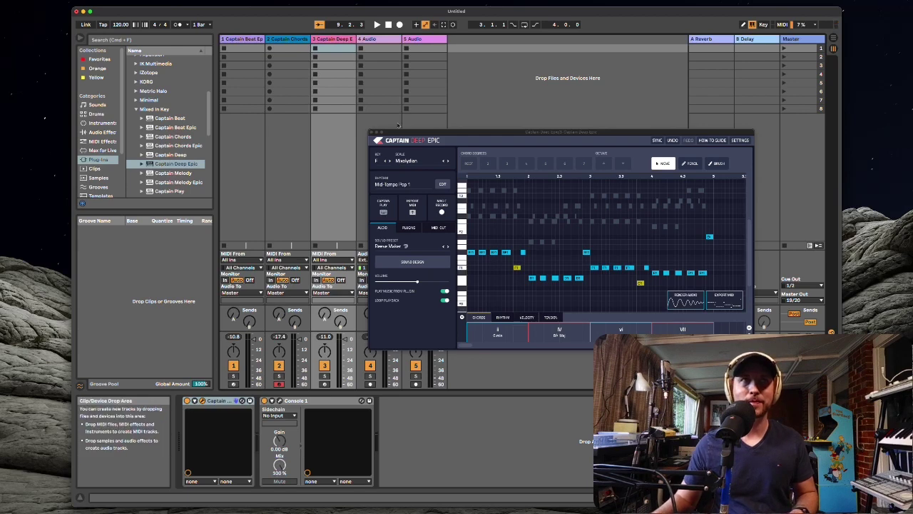
- Close the Captain Deep Epic window and load Captain Melody Epic on a new MIDI track inserted after its track
drag(397, 134, 486, 141)
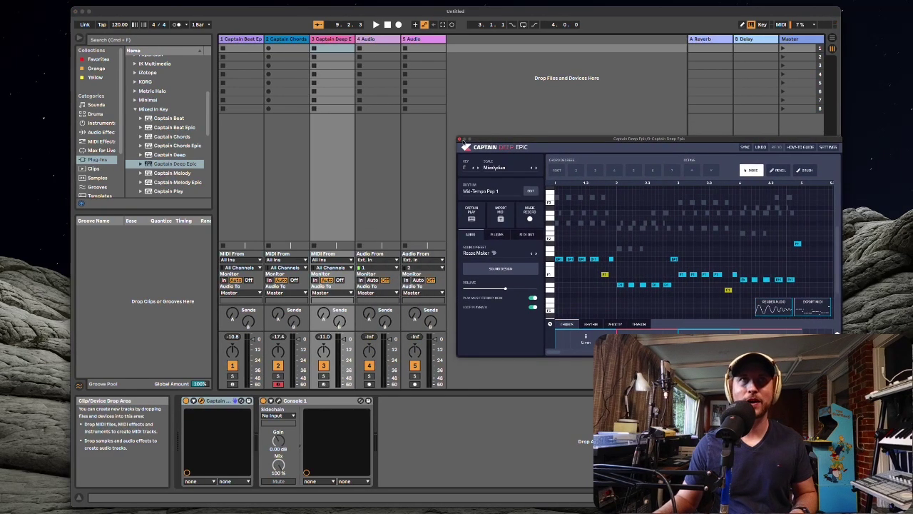
click(461, 140)
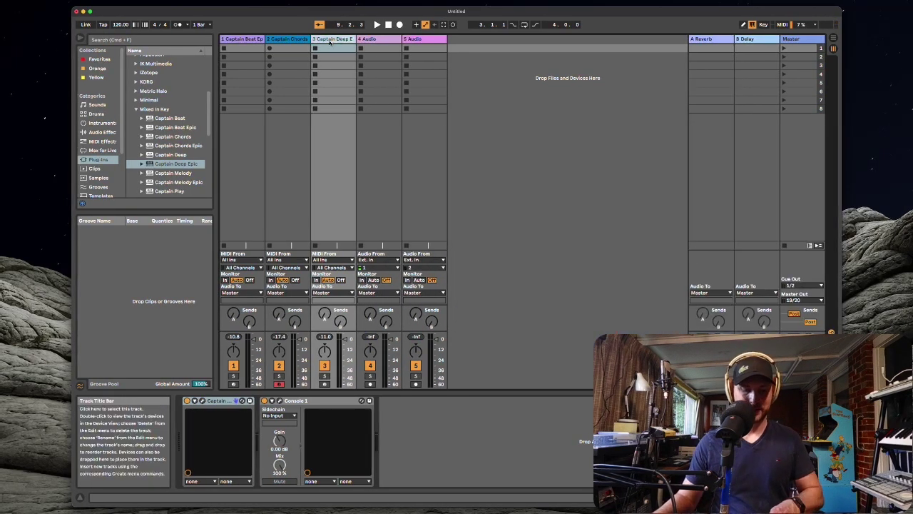
key(super+shift+t)
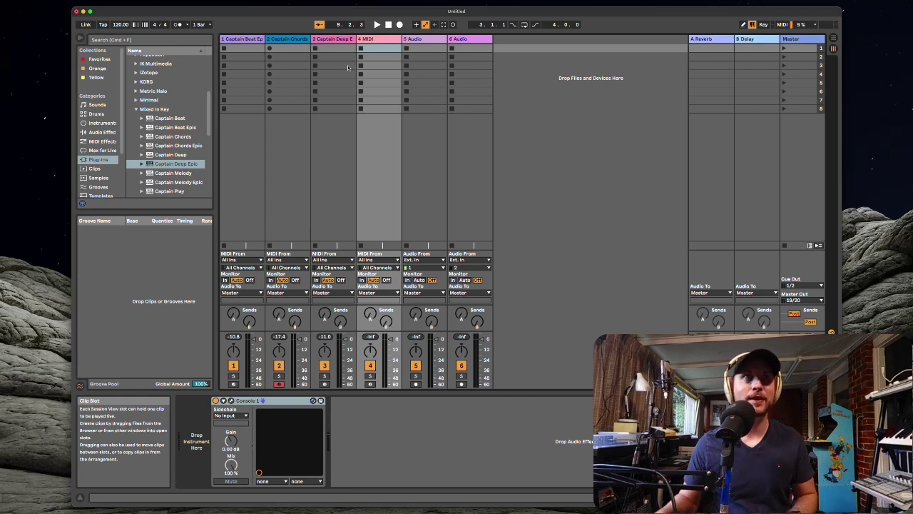
scroll(183, 154, down, 2)
double_click(184, 166)
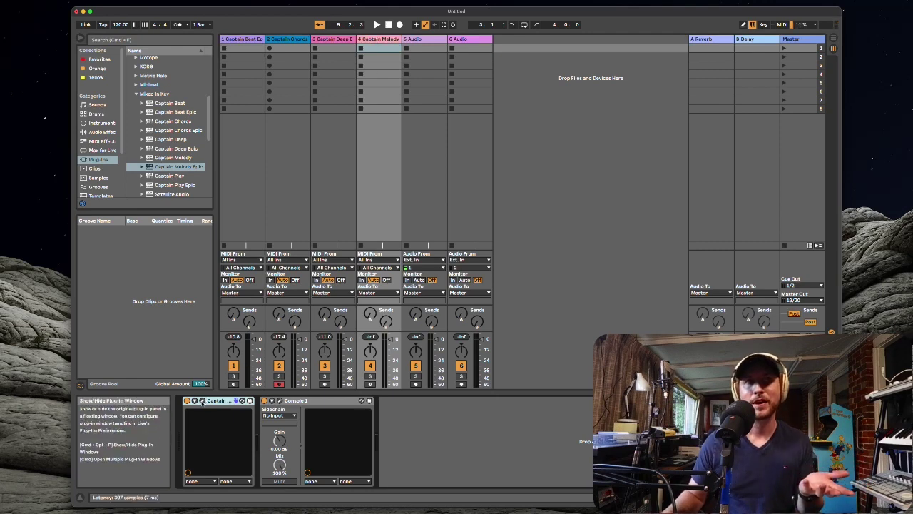
- Show the Captain Melody Epic window and place it over the session view
click(203, 400)
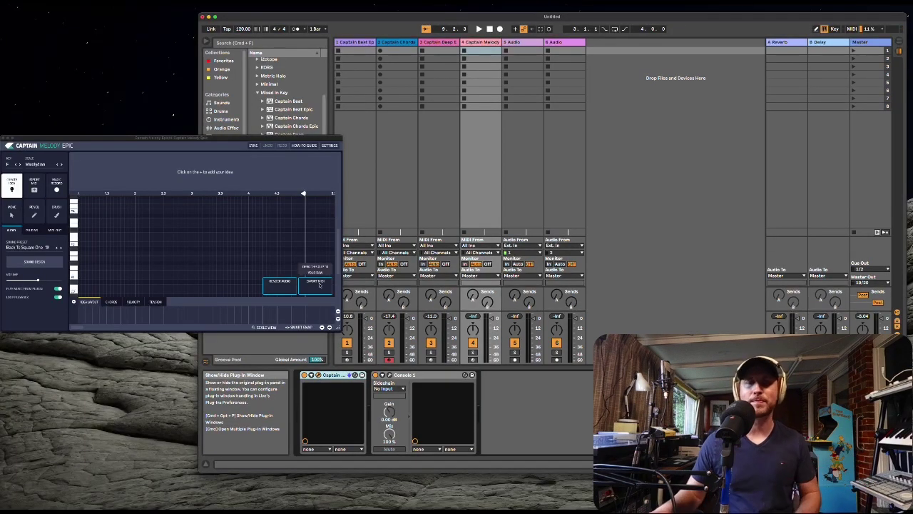
drag(280, 139, 715, 159)
drag(632, 166, 639, 166)
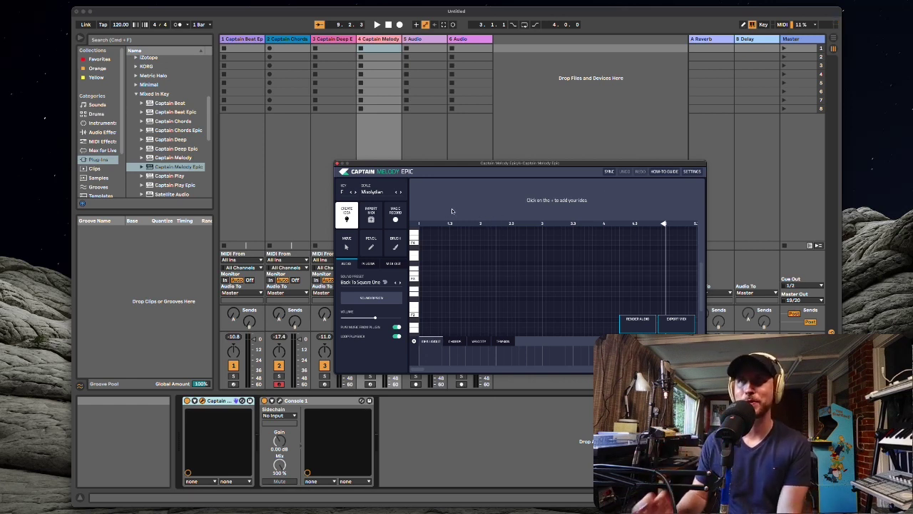
drag(527, 162, 517, 114)
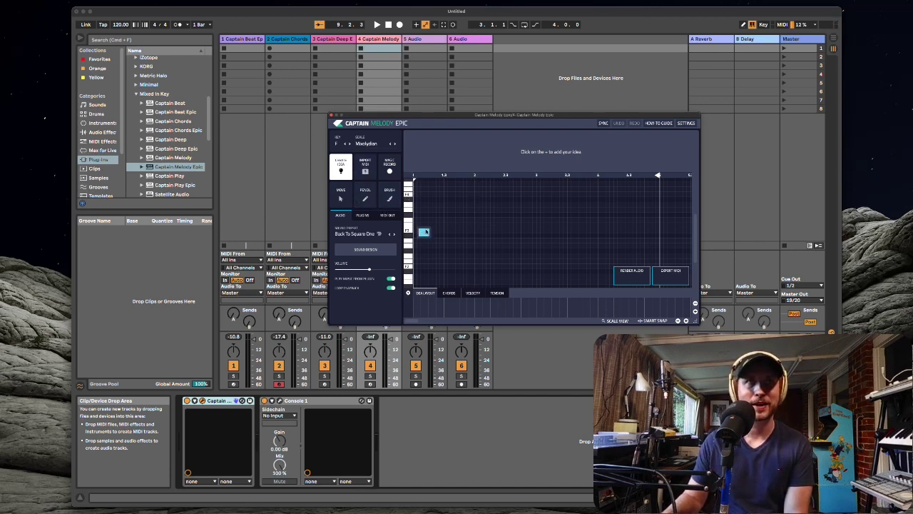
- Add a melody idea at the start of the empty note grid and play it with the other tracks
click(424, 232)
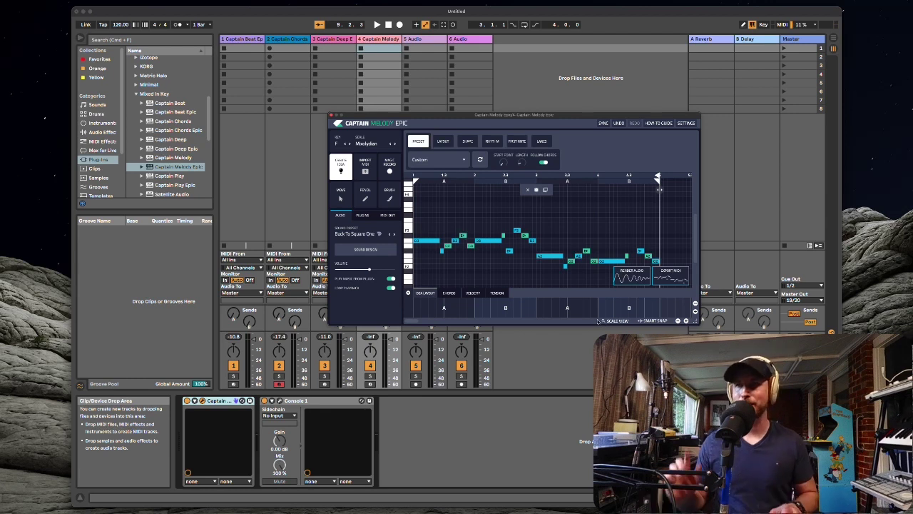
key(space)
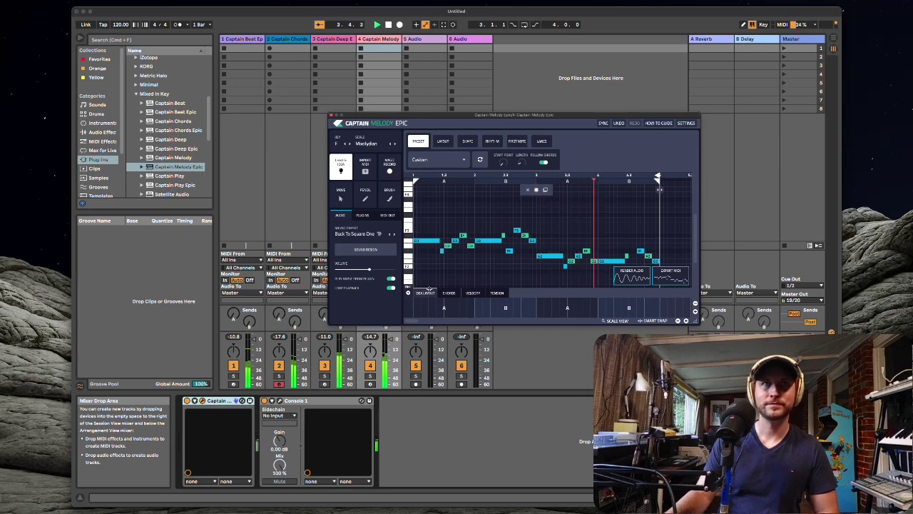
scroll(500, 269, up, 5)
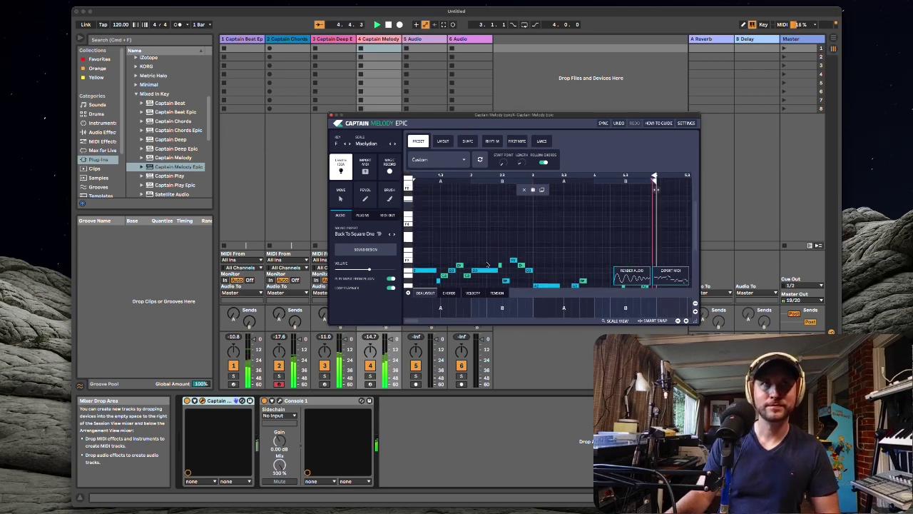
scroll(487, 265, down, 2)
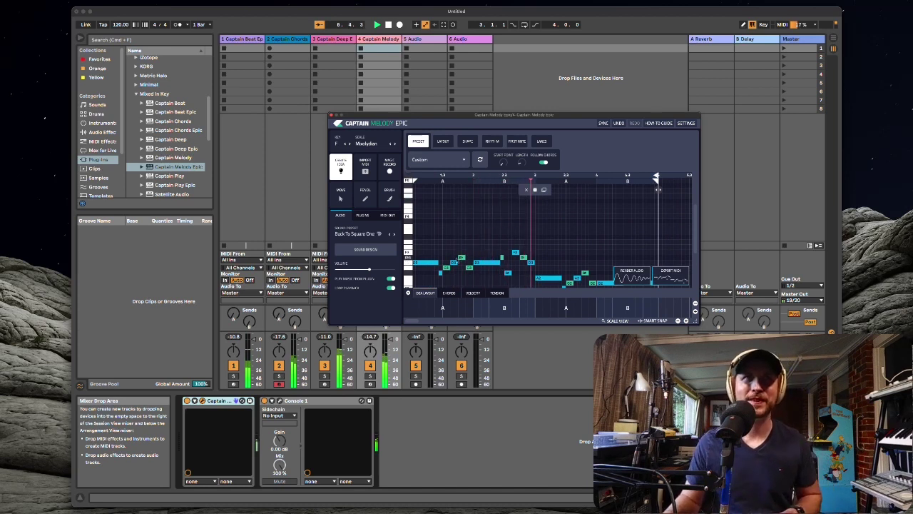
- Select all the melody notes, try raising them an octave, and play the result
scroll(426, 219, down, 4)
drag(425, 219, 670, 275)
scroll(437, 255, up, 5)
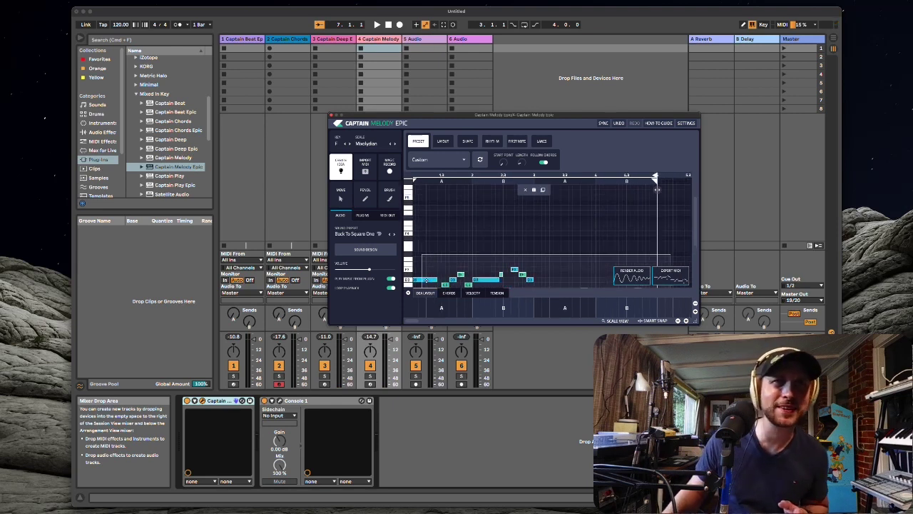
click(426, 280)
drag(426, 281, 428, 243)
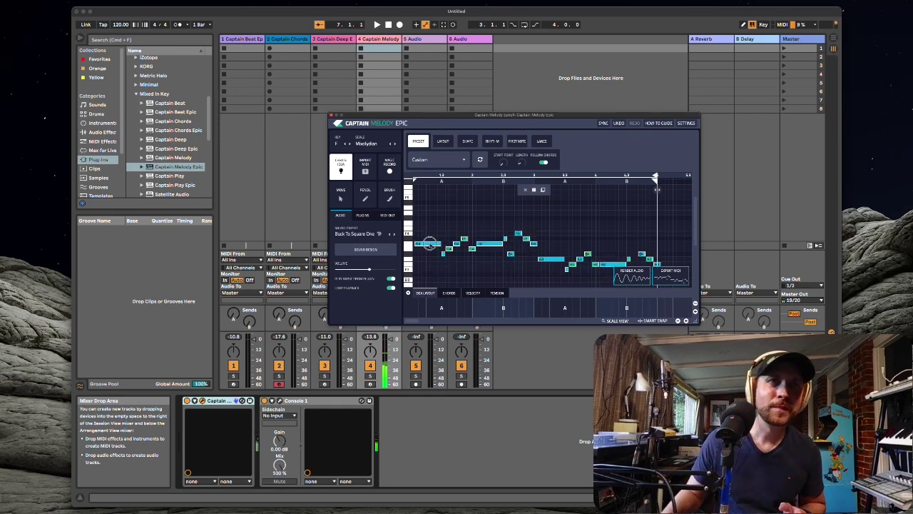
key(space)
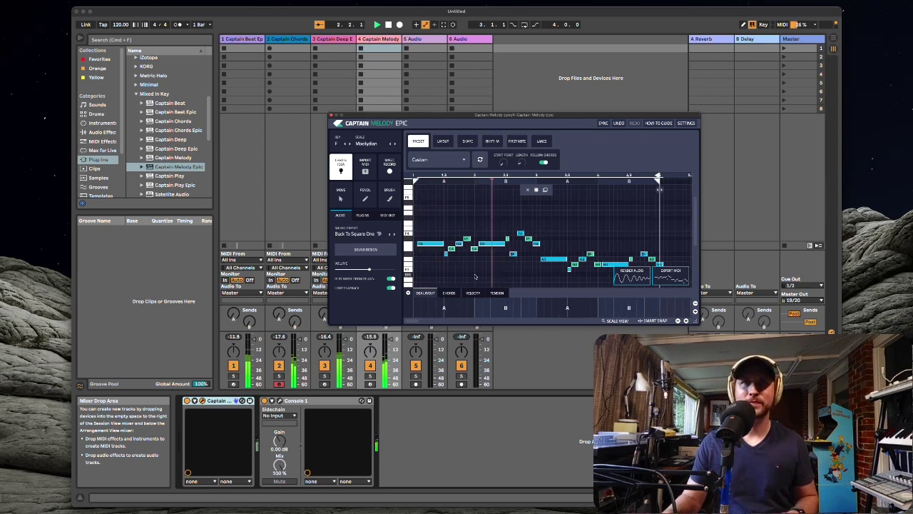
- Undo the previous melody move, raise the whole melody straight up an octave, and listen to it
scroll(473, 277, down, 3)
scroll(418, 254, up, 3)
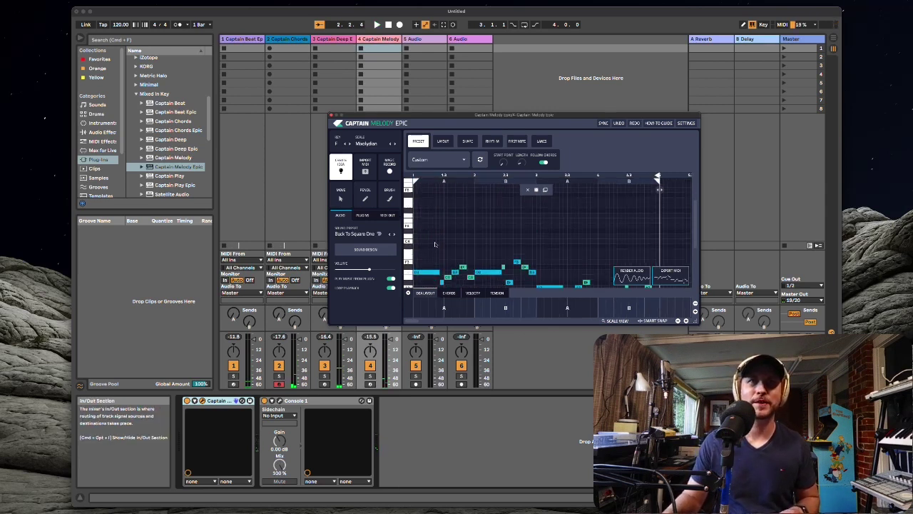
drag(419, 254, 421, 225)
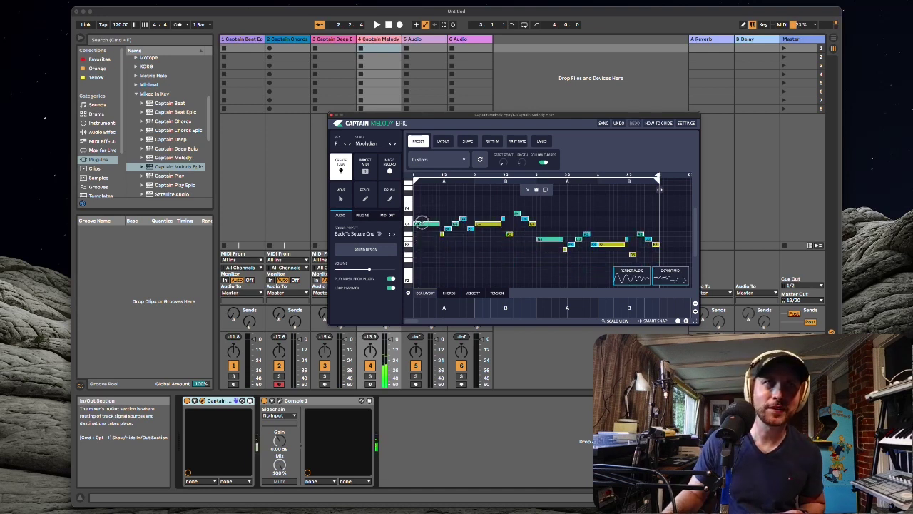
drag(422, 223, 422, 219)
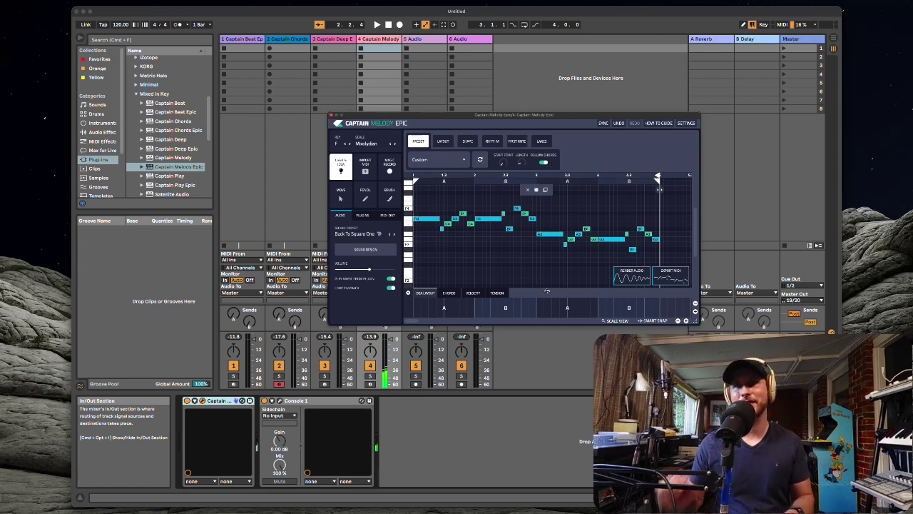
key(space)
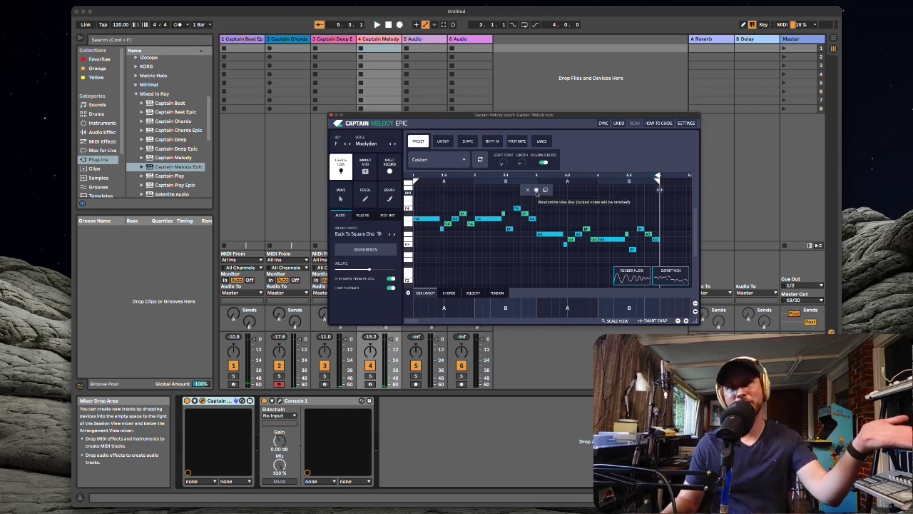
- Randomize the idea box to generate a different melody
scroll(537, 194, up, 1)
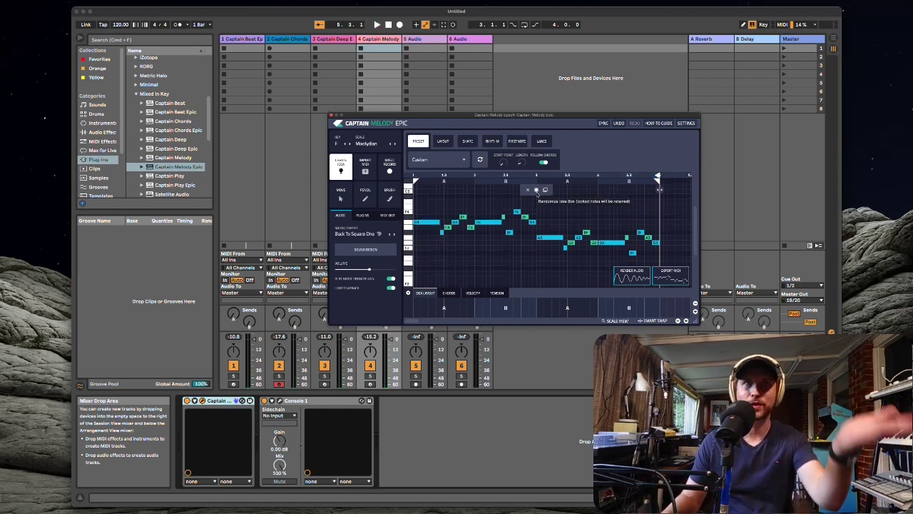
click(536, 190)
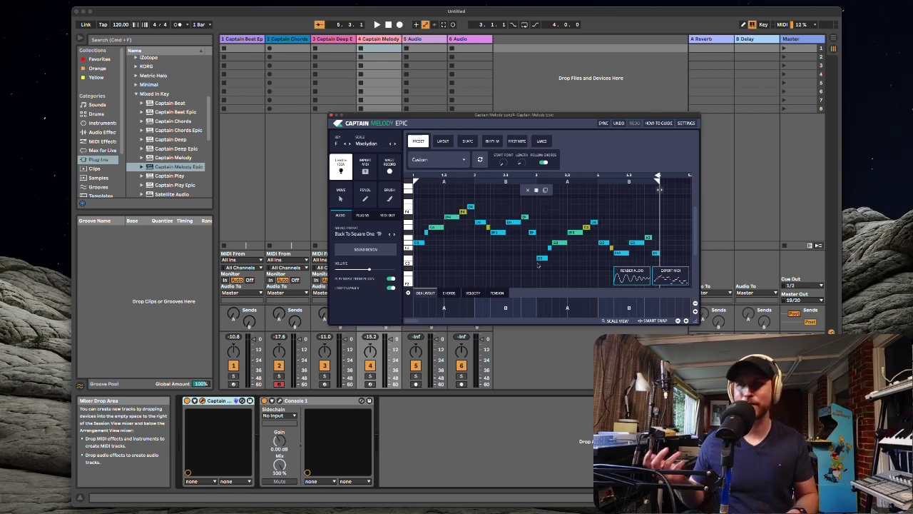
- Listen to the randomized melody with the other tracks, undo the randomization, and play the restored melody
key(space)
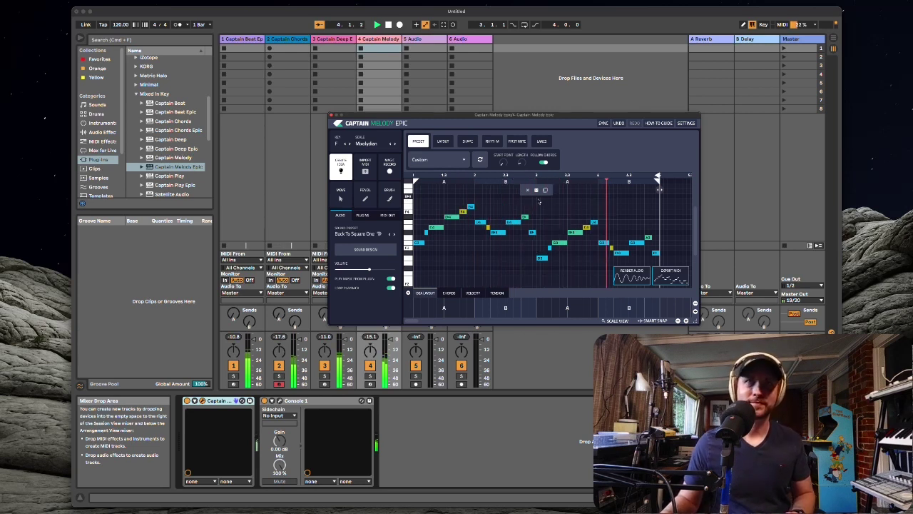
key(space)
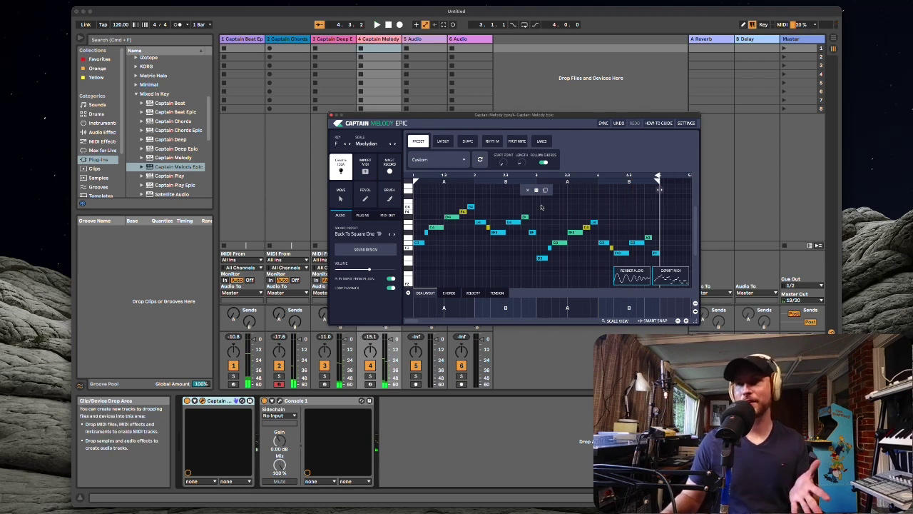
key(super+z)
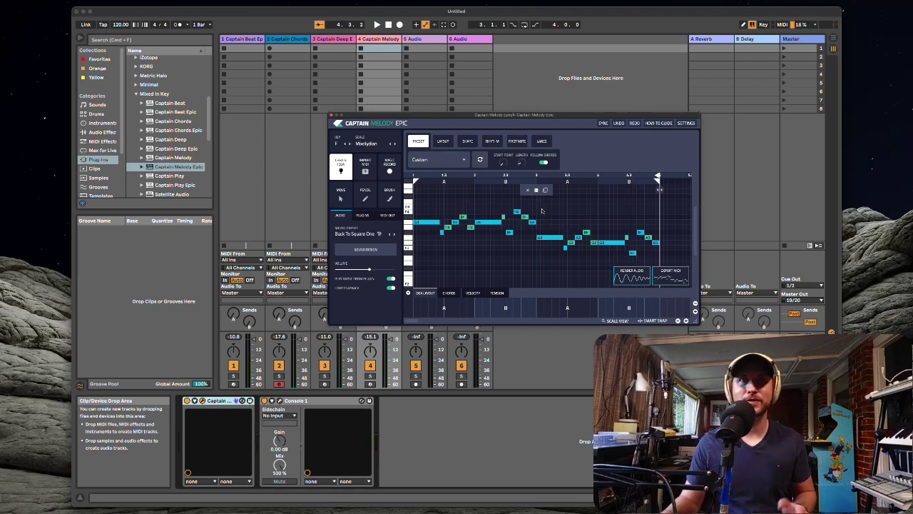
key(space)
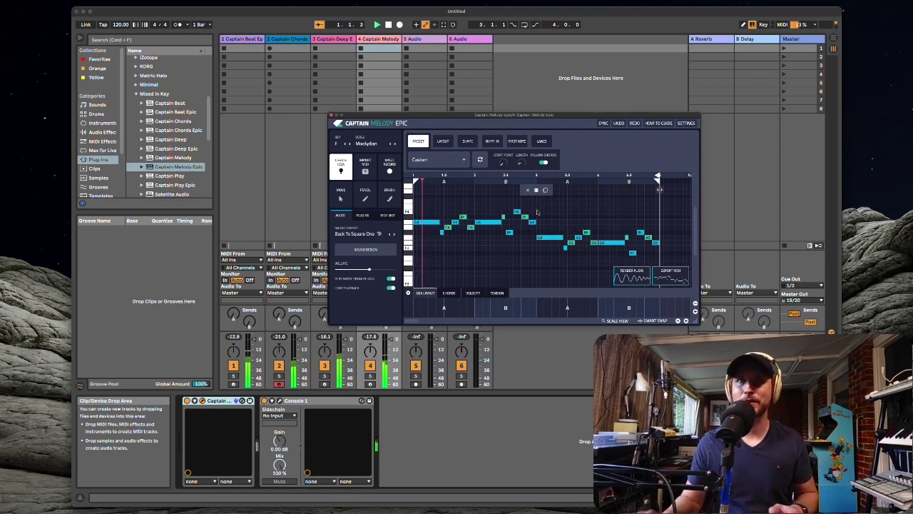
- Switch the melody's sound preset to Bacteria Bass and raise the project tempo to 121 BPM during playback
click(393, 235)
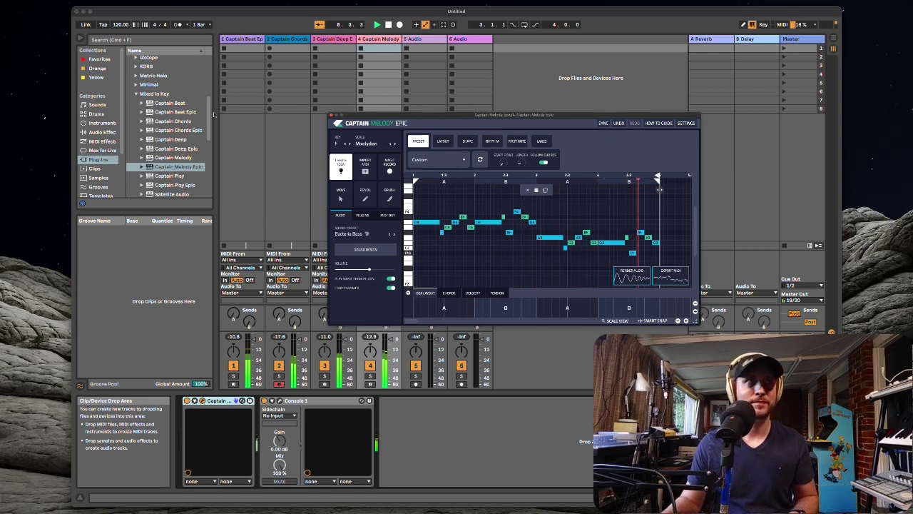
click(118, 25)
key(Up)
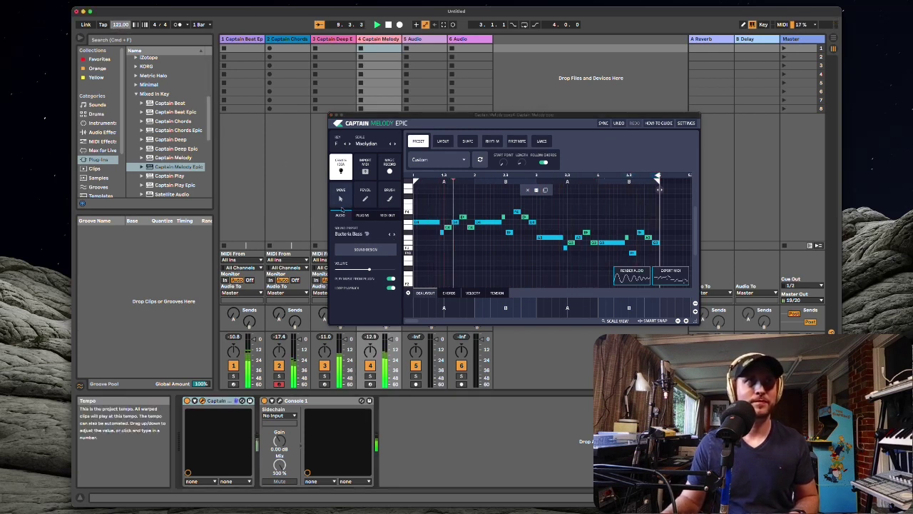
- Audition further melody sound presets, including Bass Piano and Belle Epoque, and settle on Be More Mellow
click(392, 235)
click(393, 235)
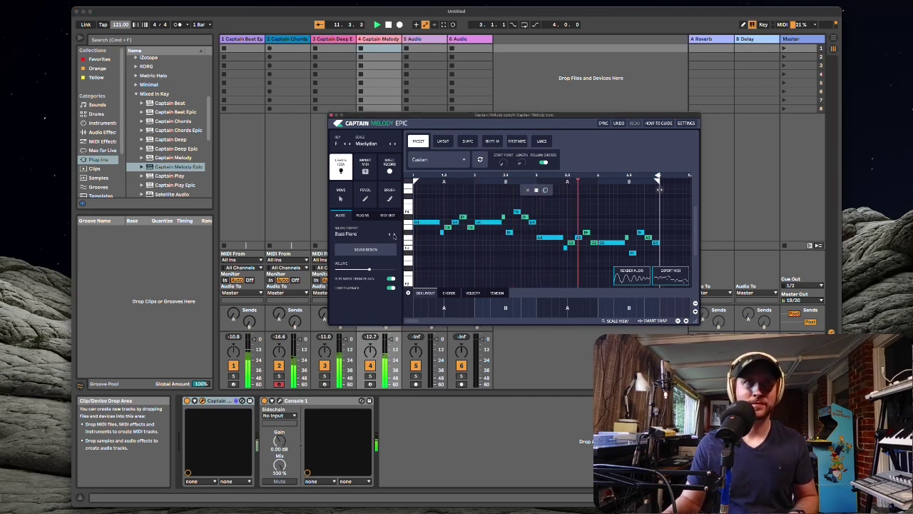
click(393, 235)
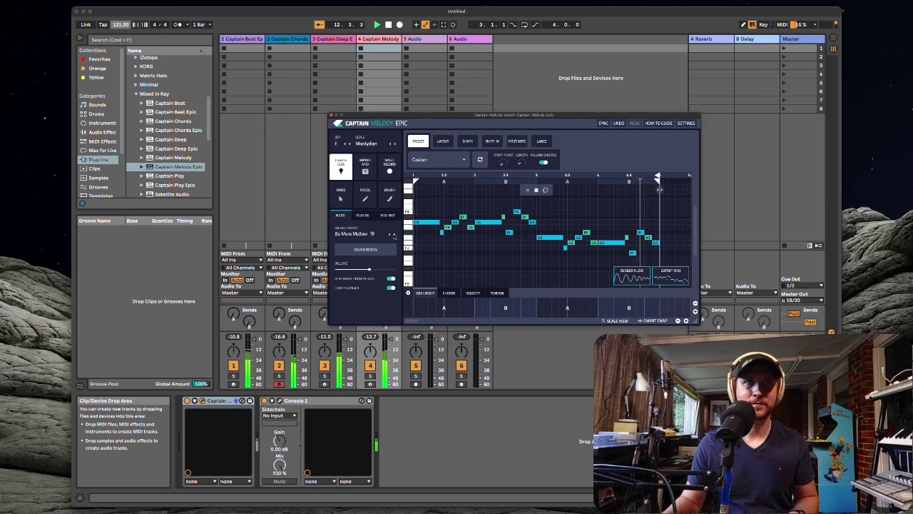
click(393, 235)
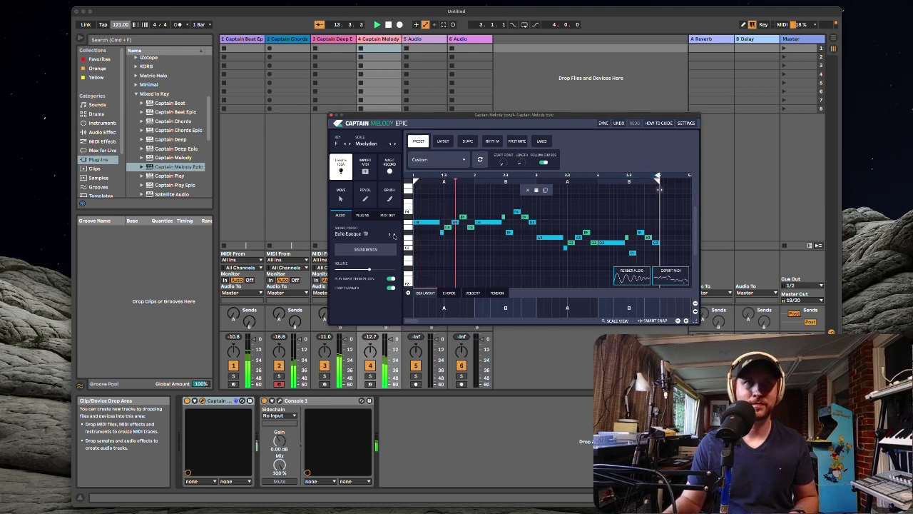
click(384, 234)
- Turn up the Be More Mellow preset's sound design effects, including Reverb and Global Reverb, and close its controls
click(365, 249)
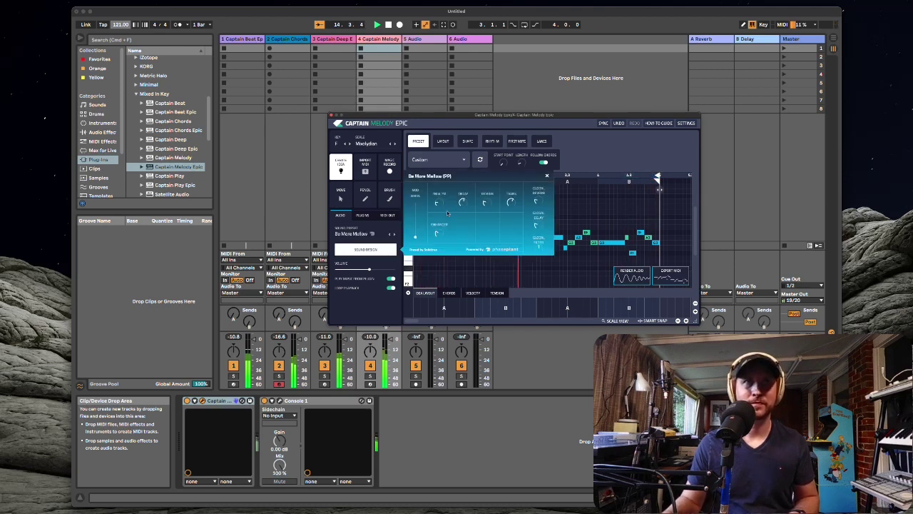
drag(438, 202, 439, 178)
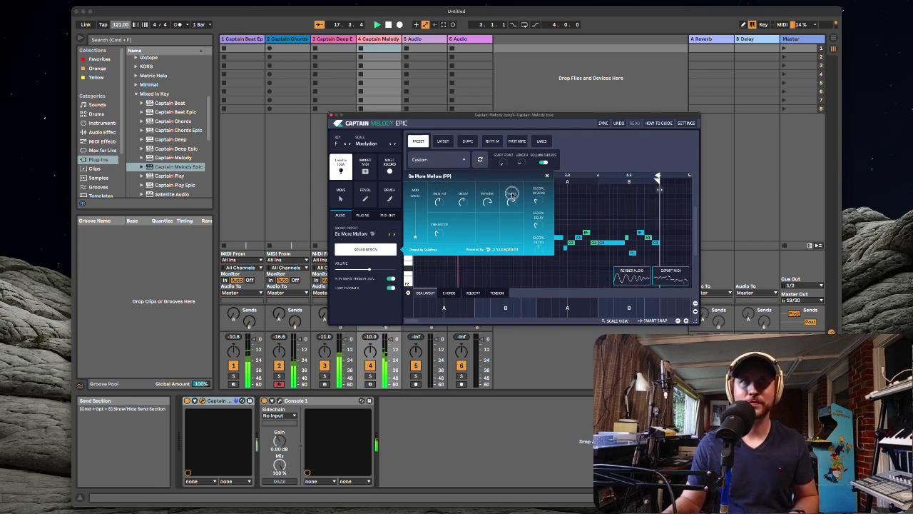
drag(537, 204, 535, 179)
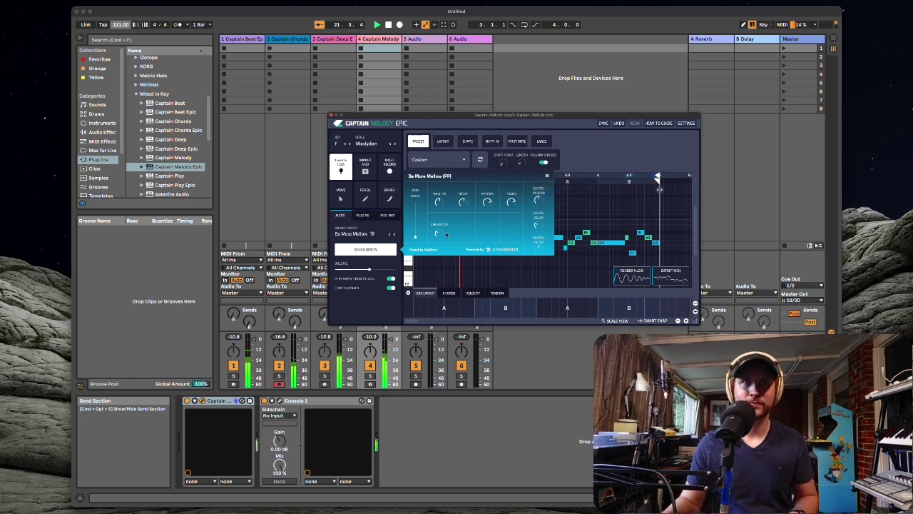
click(366, 249)
- Reposition the Captain Melody window, briefly revisit its sound design controls, and close the plugin window
drag(415, 115, 588, 121)
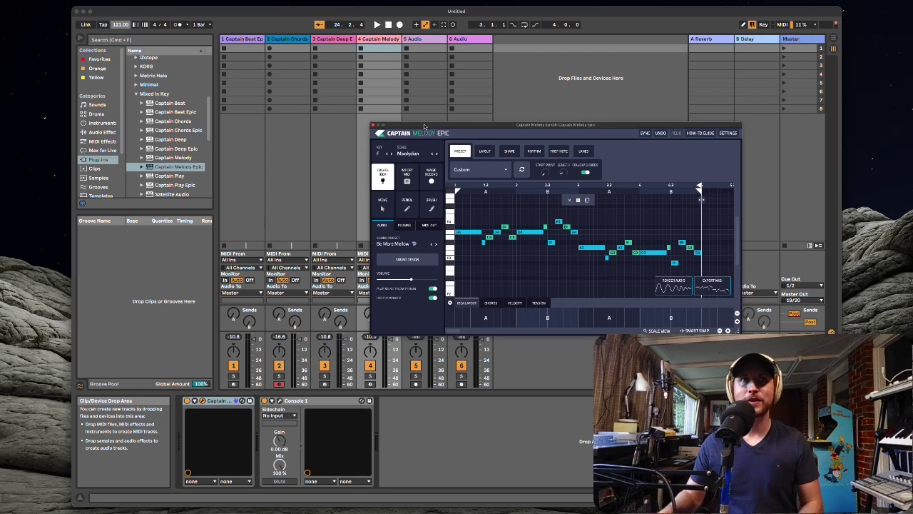
click(405, 260)
click(405, 260)
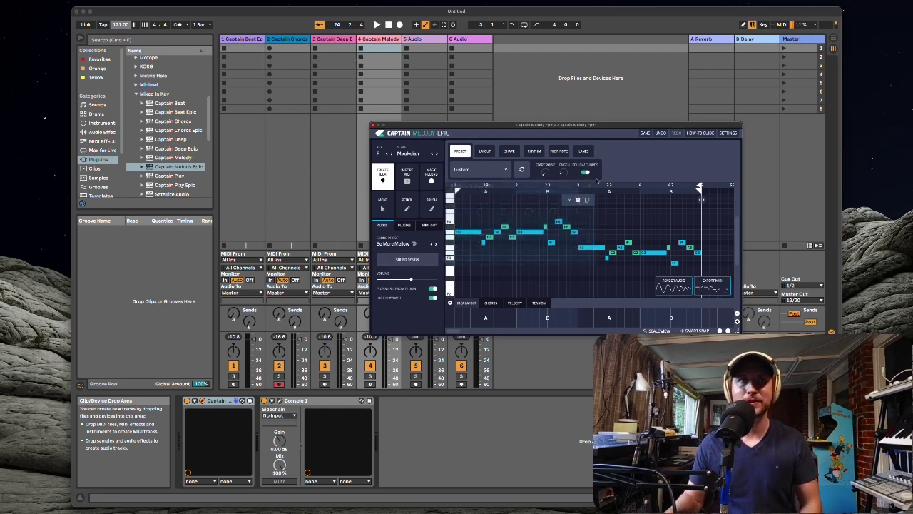
click(372, 124)
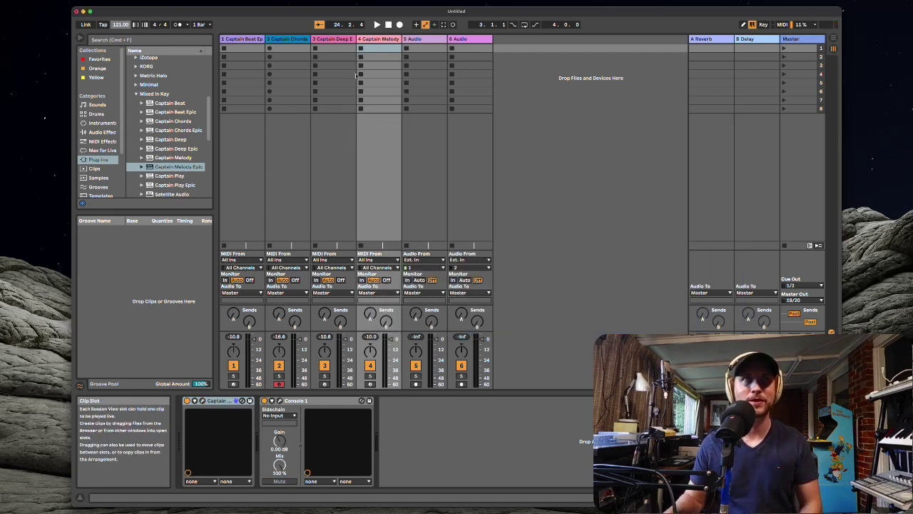
- Open Captain Deep from its track, move its window over the Live set, and show Reese Maker's sound design controls
click(343, 40)
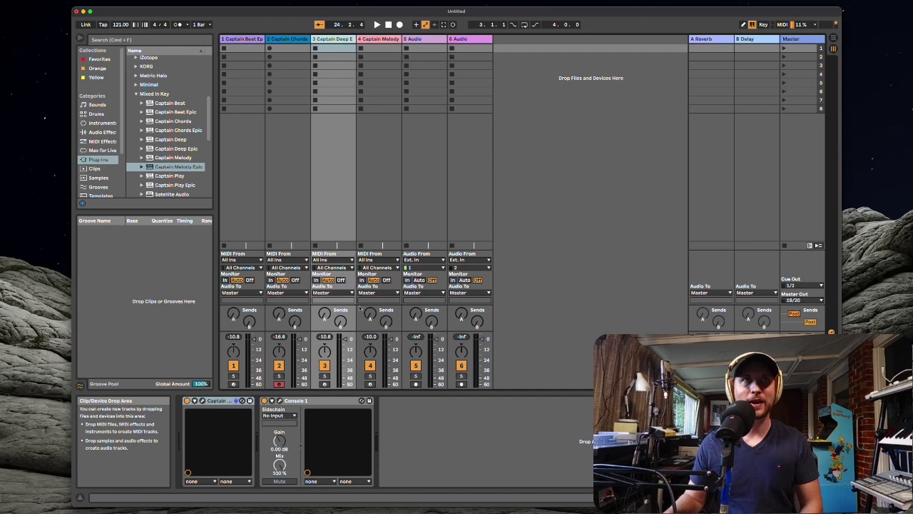
click(203, 401)
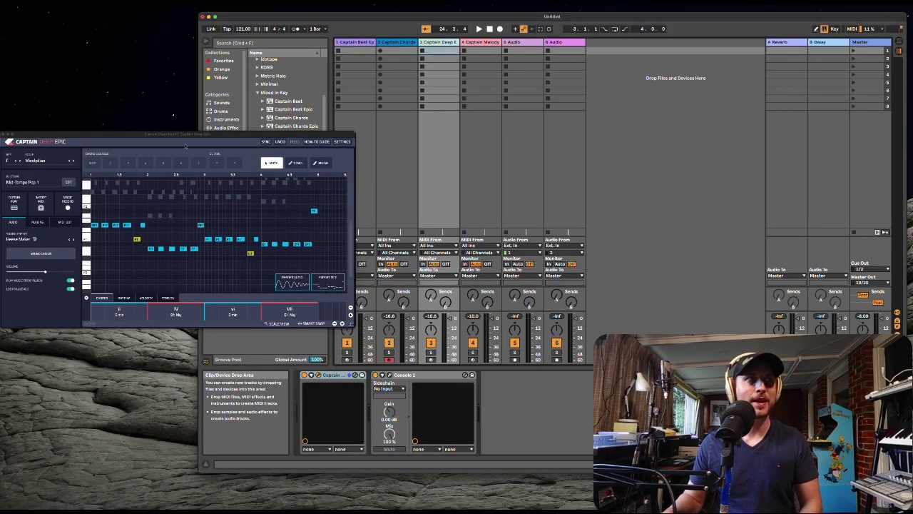
drag(185, 146, 682, 134)
click(446, 262)
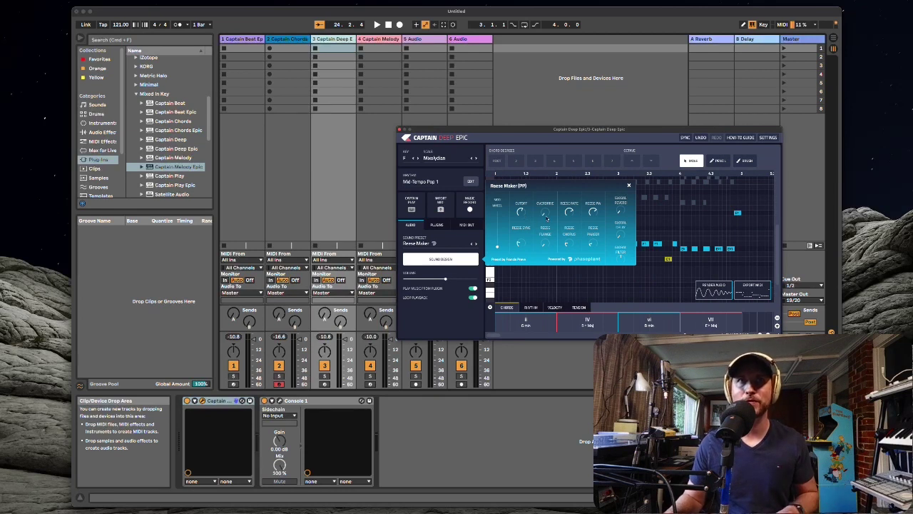
- Play the tracks while adjusting Reese Maker's Overdrive and Global Reverb and lowering its Cutoff, and reposition the Captain Deep window
key(space)
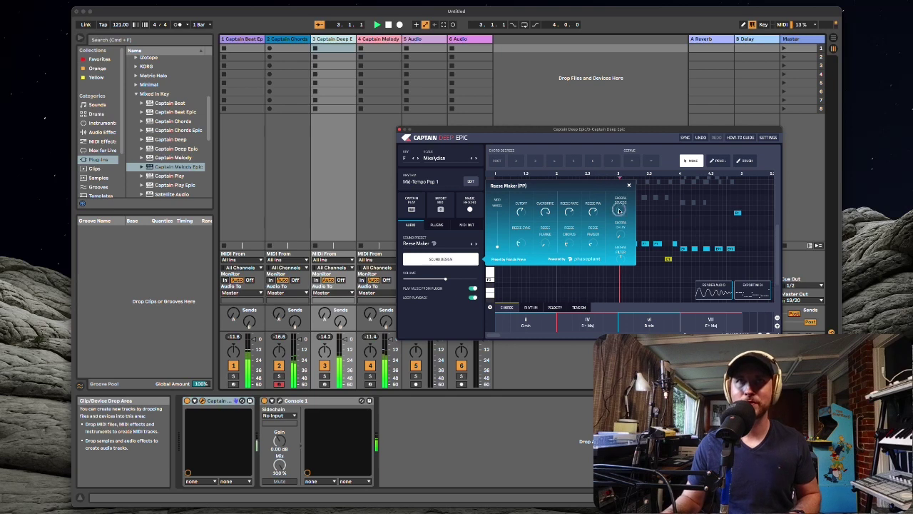
mouse_move(613, 197)
drag(521, 213, 513, 237)
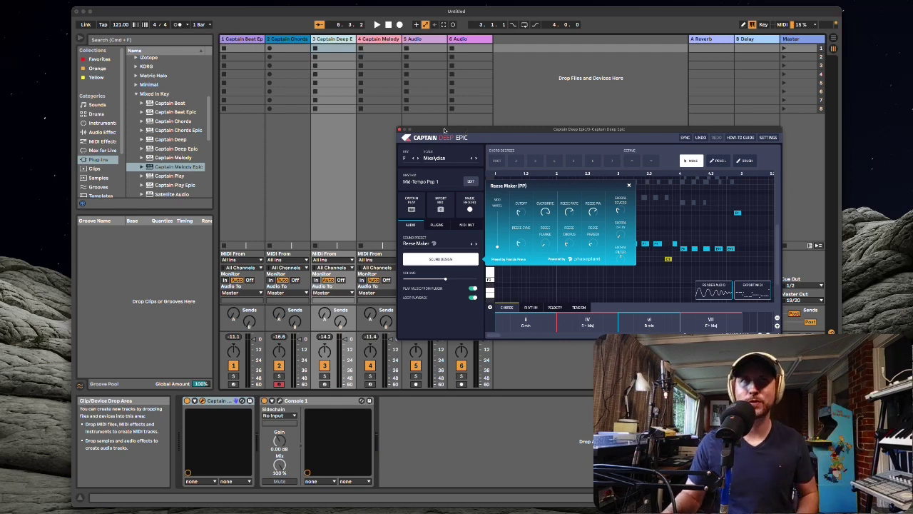
drag(444, 130, 406, 129)
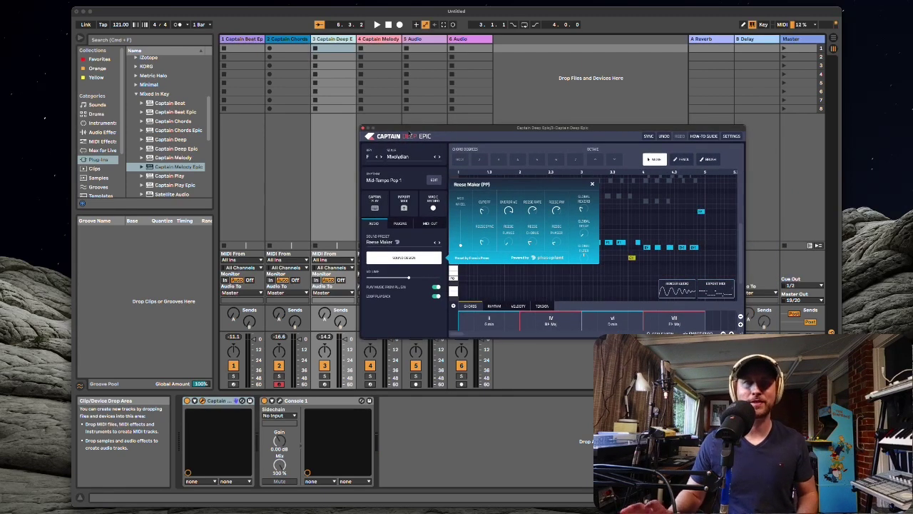